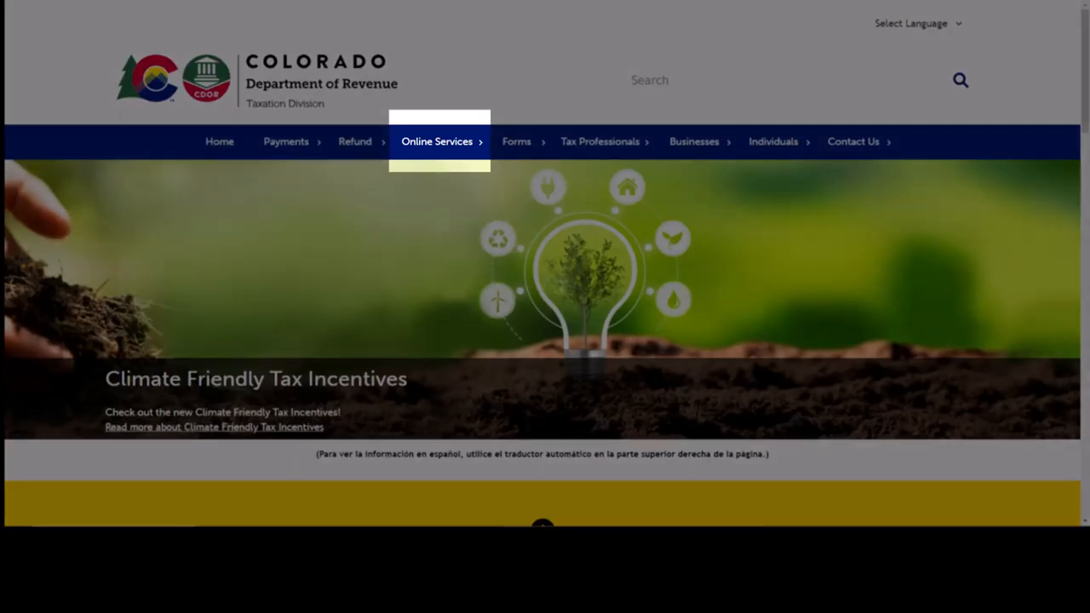
- From the Online Services page, follow Visit ROL to the Revenue Online login page
{"action": "mouse_move", "coordinate": [445, 150]}
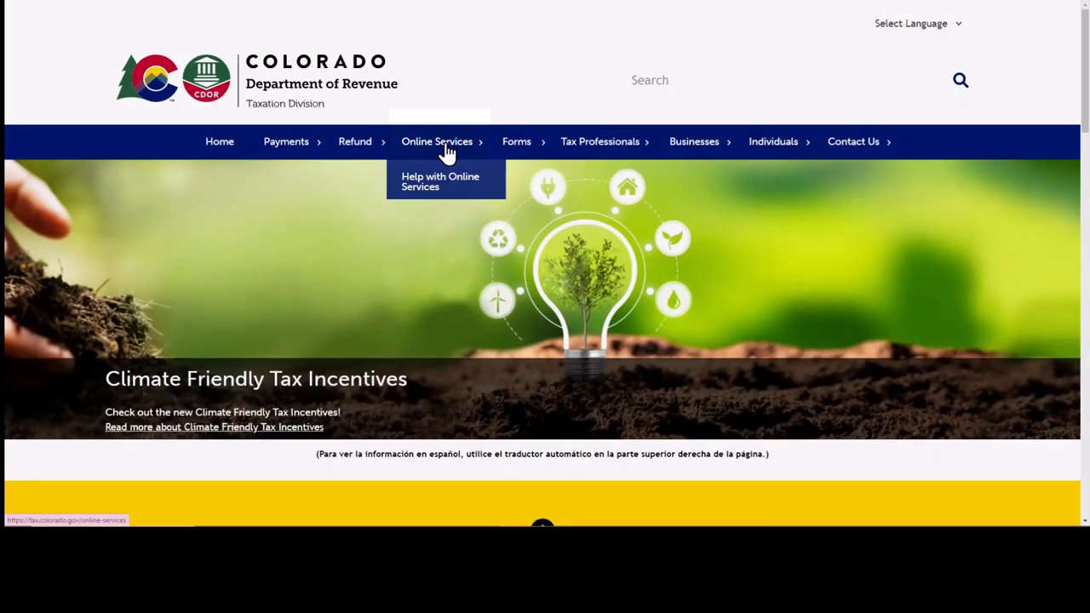
{"action": "left_click", "coordinate": [445, 146]}
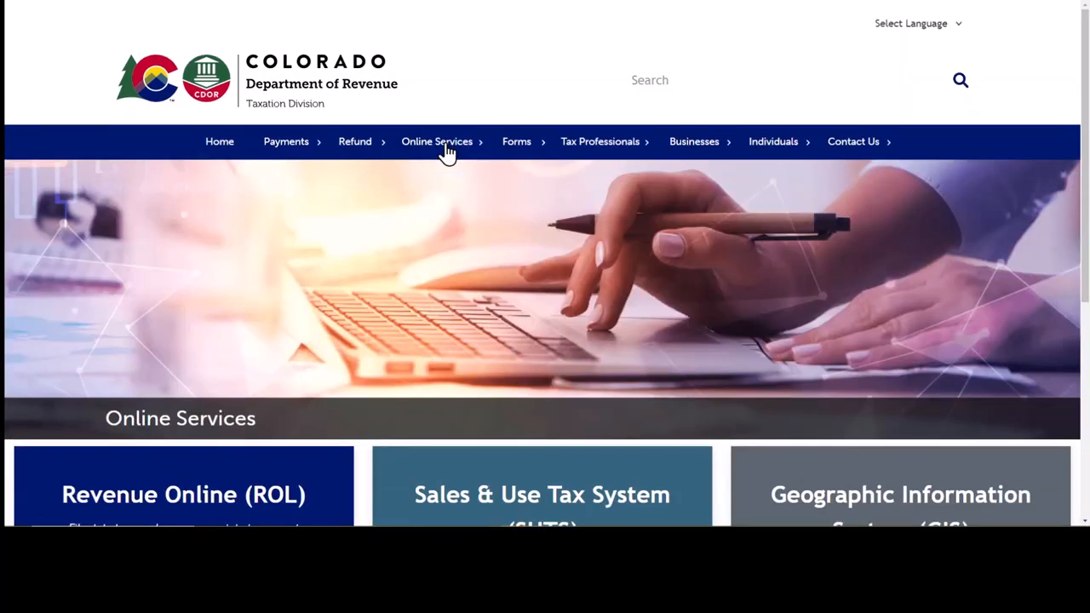
{"action": "scroll", "coordinate": [388, 284], "scroll_direction": "down", "scroll_amount": 3}
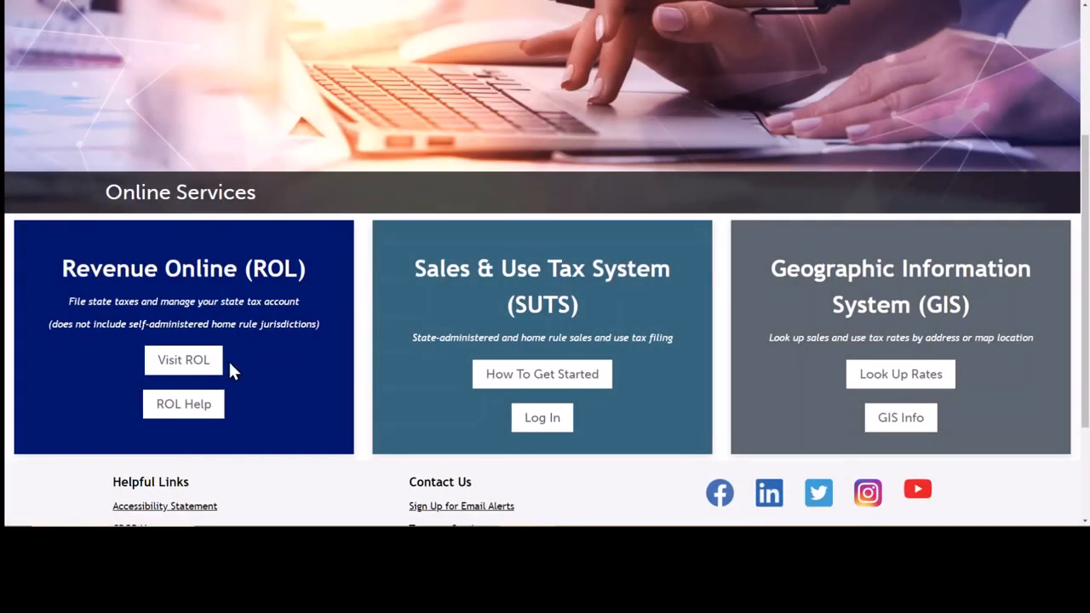
{"action": "left_click", "coordinate": [189, 362]}
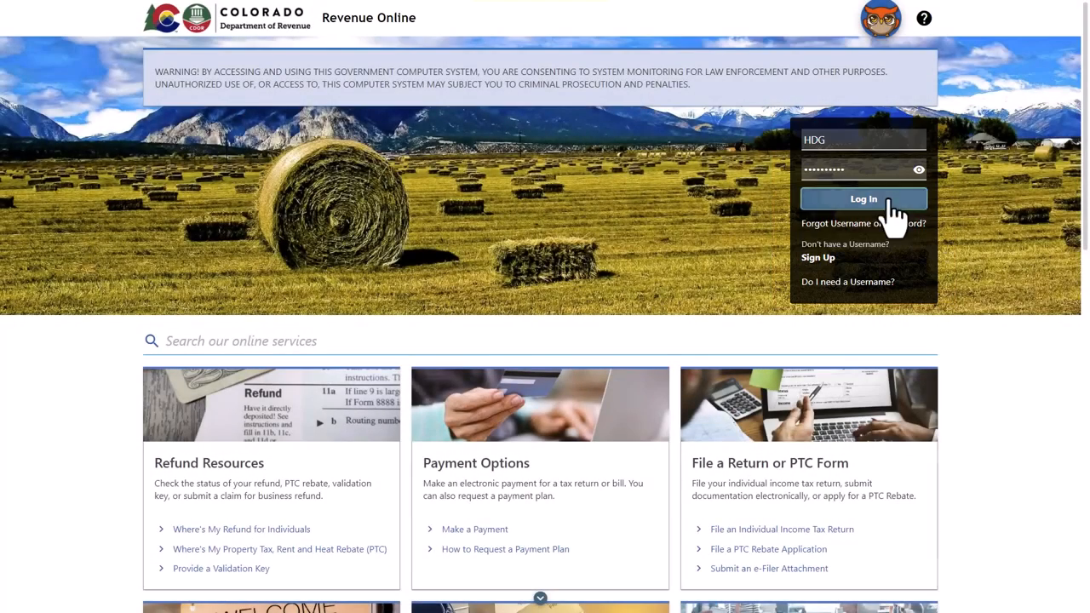
- Log in and confirm the sign-in with the emailed security code
{"action": "left_click", "coordinate": [888, 203]}
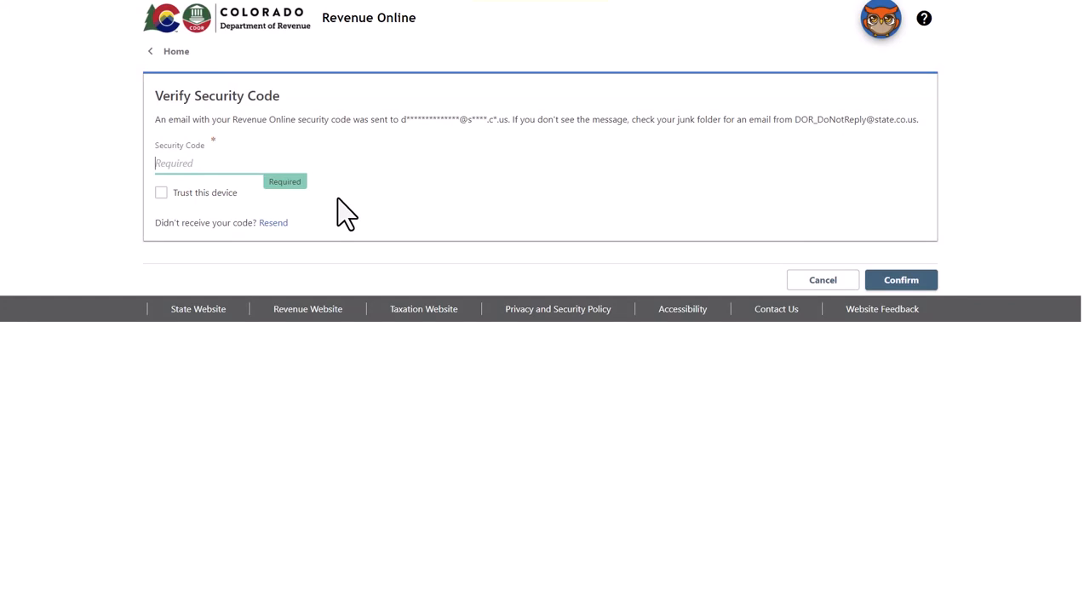
{"action": "key", "text": "ctrl+v"}
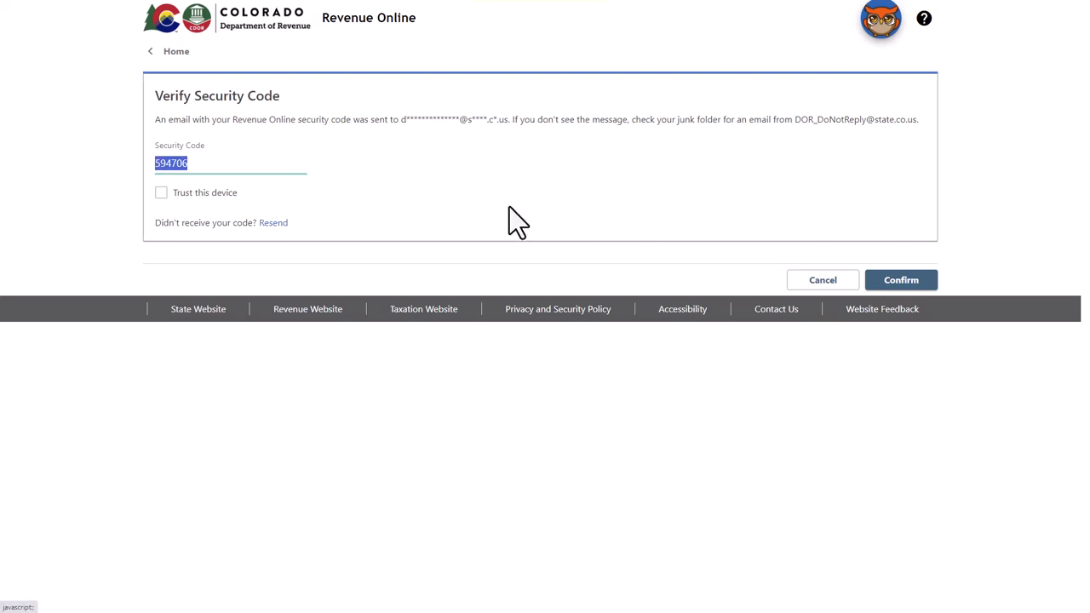
{"action": "left_click", "coordinate": [916, 286]}
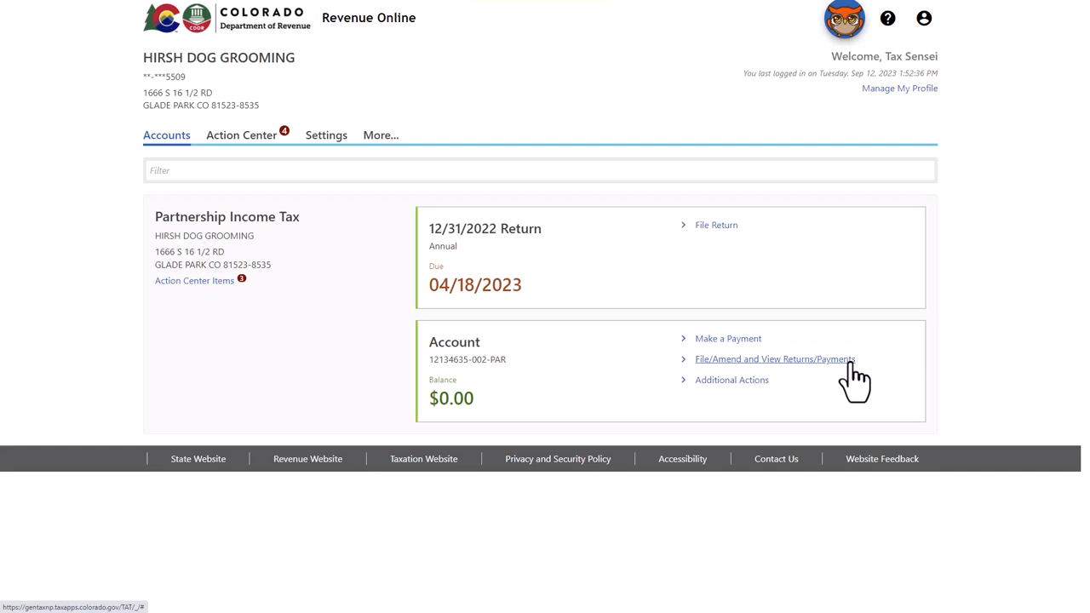
- Open the returns and payments list for the Partnership Income Tax account
{"action": "left_click", "coordinate": [850, 362]}
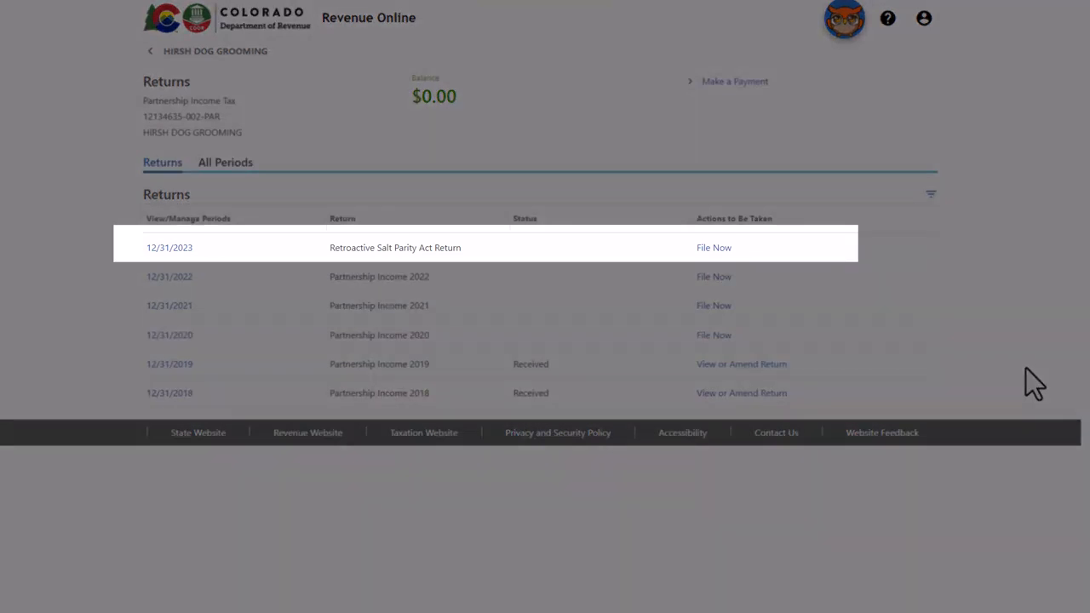
- Choose File Now for the 12/31/2023 Retroactive Salt Parity Act Return
{"action": "left_click", "coordinate": [720, 249]}
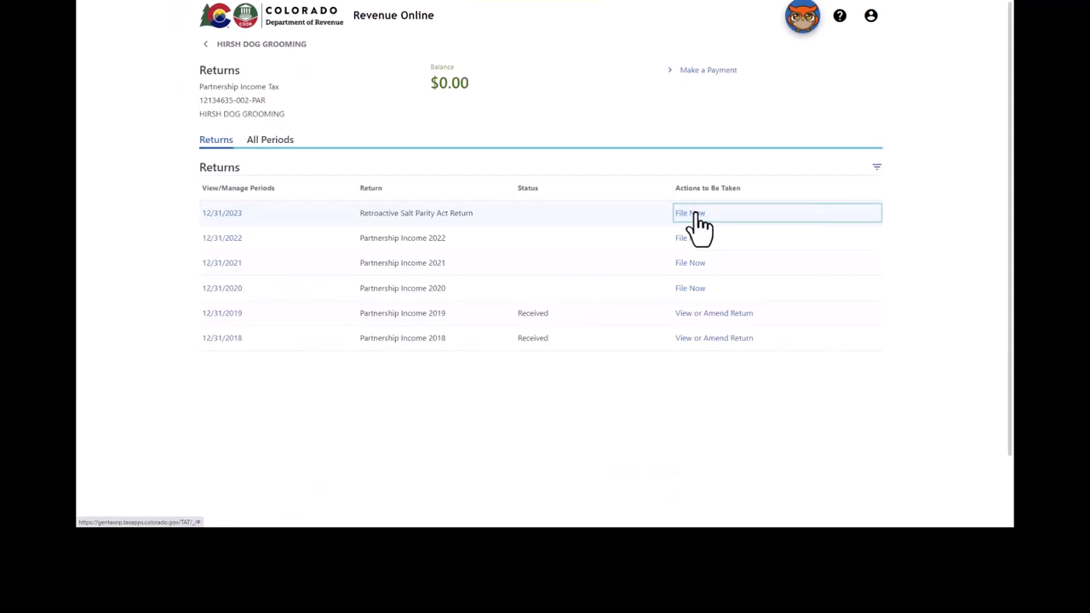
{"action": "left_click", "coordinate": [718, 248]}
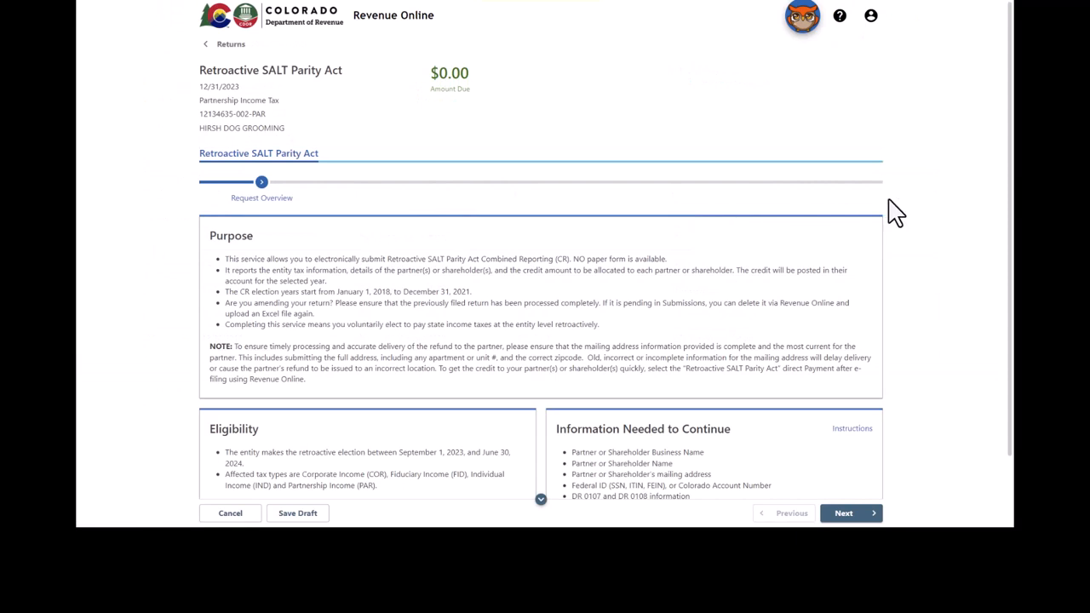
- Review the Request Overview and continue to the Add Partnership Member step
{"action": "scroll", "coordinate": [1009, 177], "scroll_direction": "down", "scroll_amount": 3}
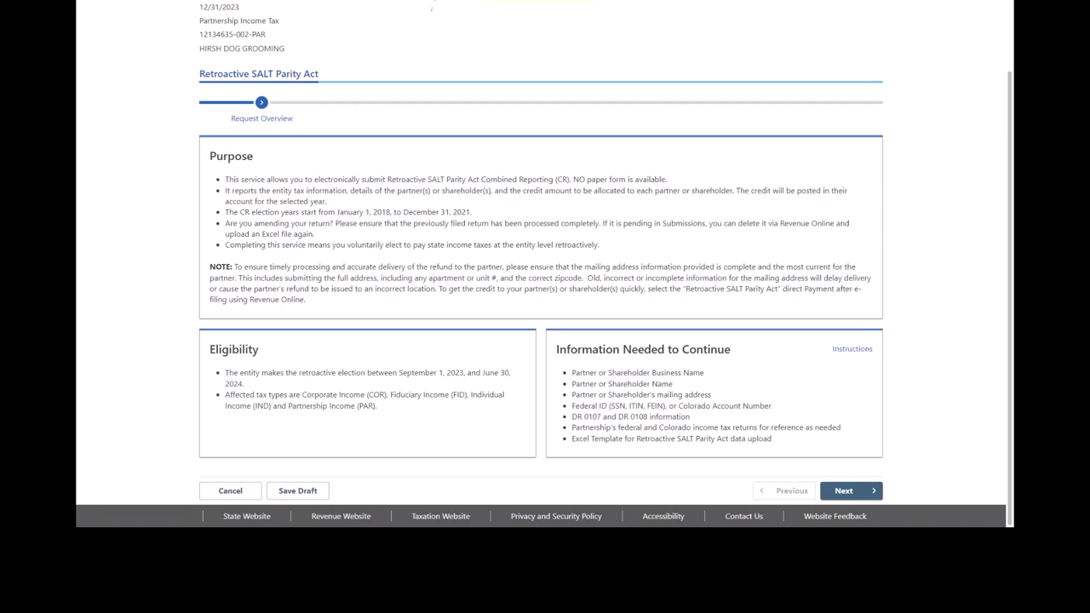
{"action": "left_click", "coordinate": [844, 492]}
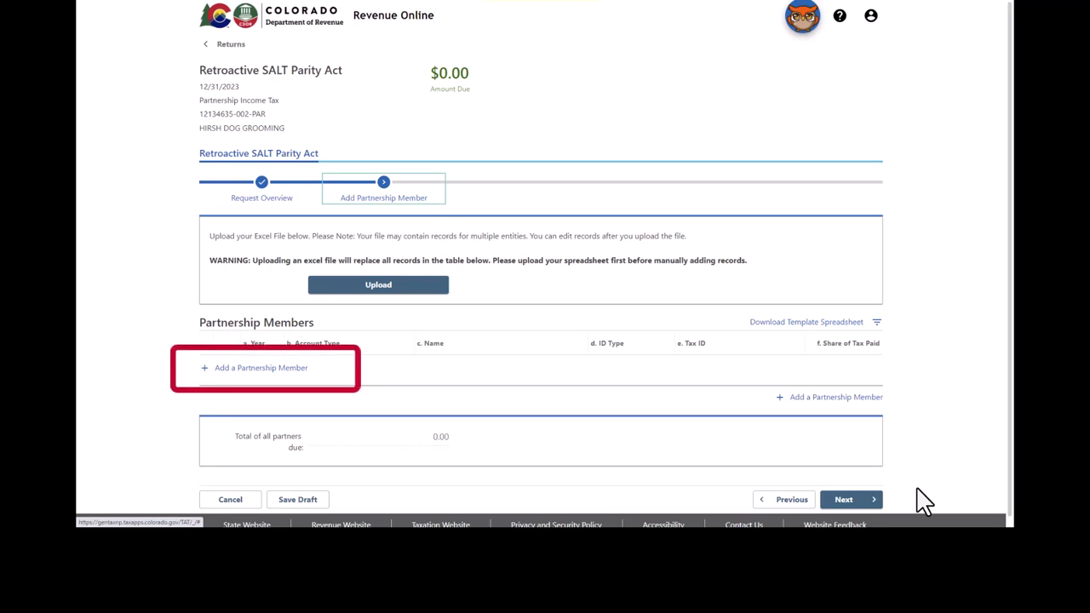
- Add a new partnership member with 2018 as its year of election
{"action": "left_click", "coordinate": [265, 370]}
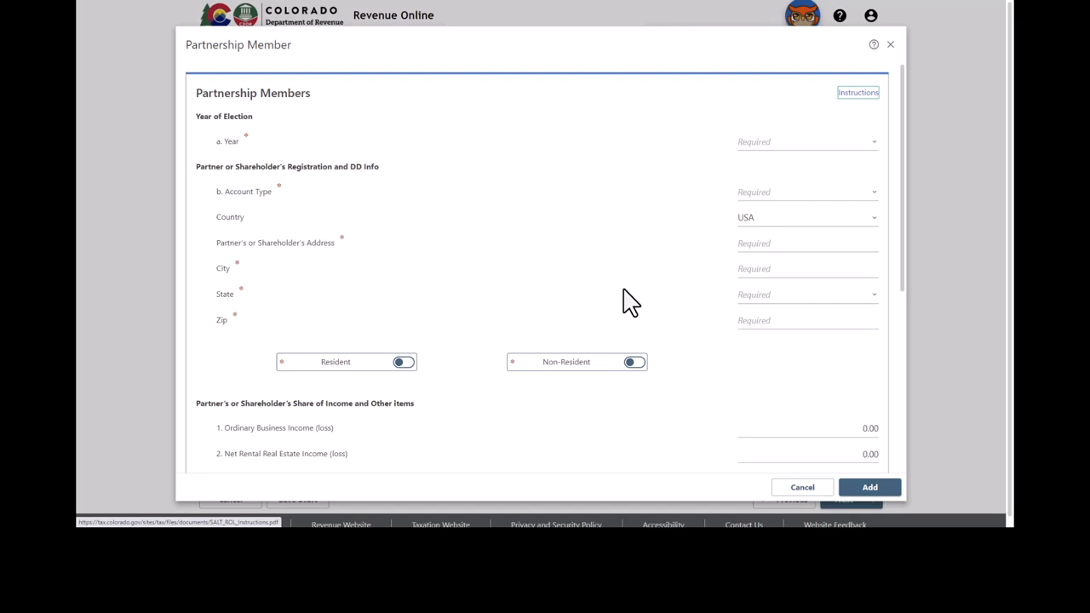
{"action": "left_click", "coordinate": [878, 143]}
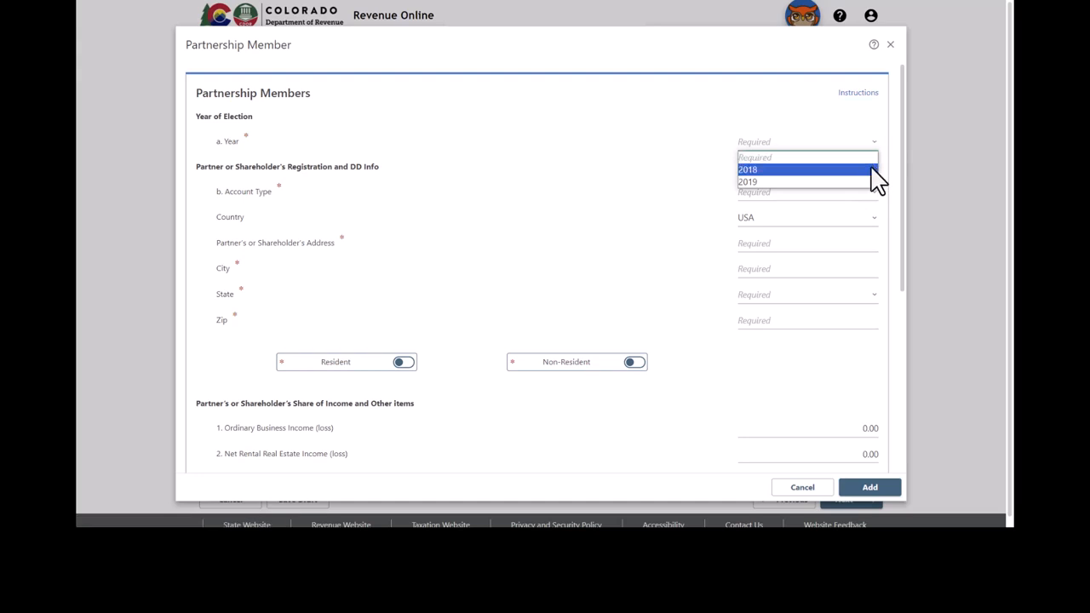
{"action": "left_click", "coordinate": [877, 170]}
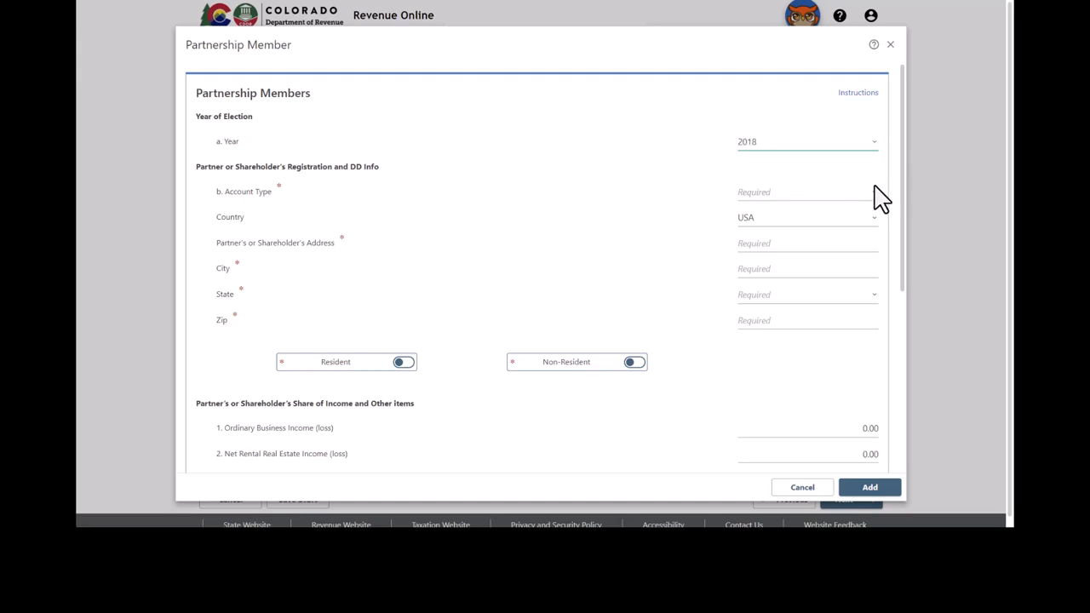
{"action": "left_click", "coordinate": [877, 193]}
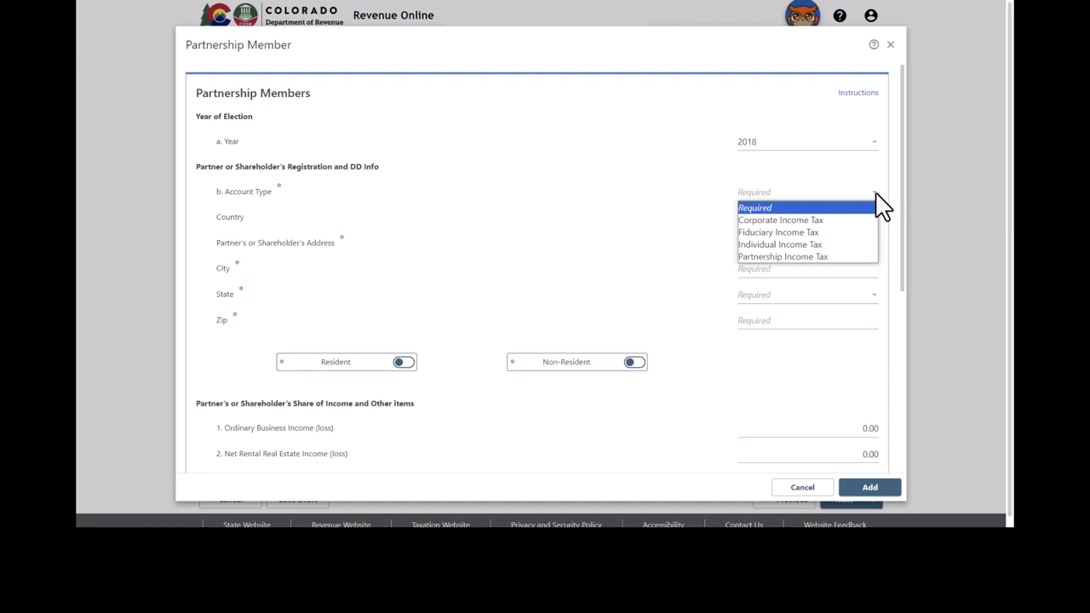
- Set the member's account type to Partnership Income Tax and business type to Partnership
{"action": "left_click", "coordinate": [869, 257]}
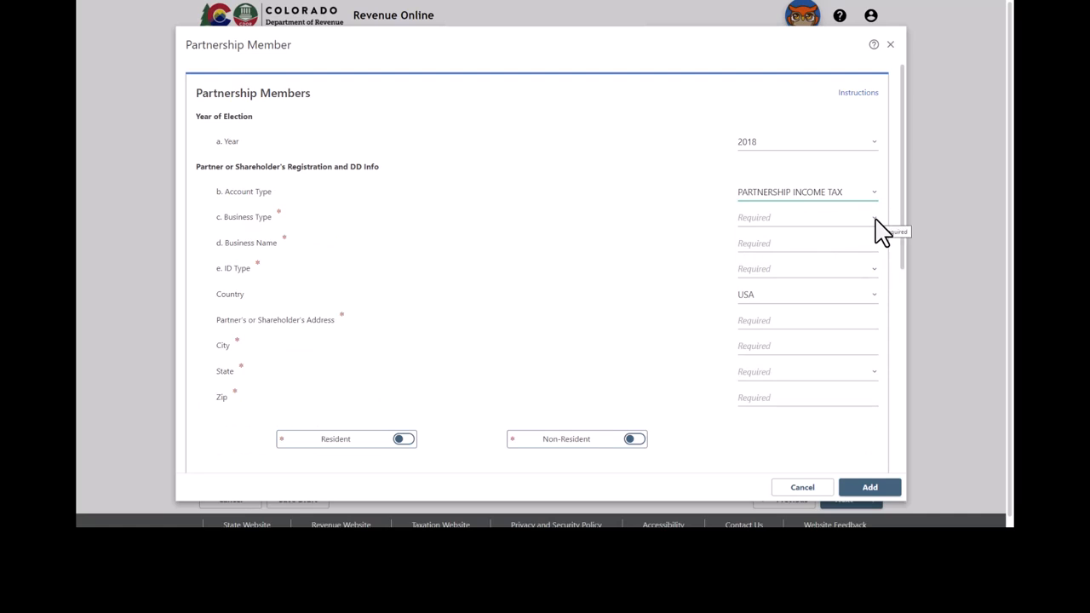
{"action": "left_click", "coordinate": [882, 232]}
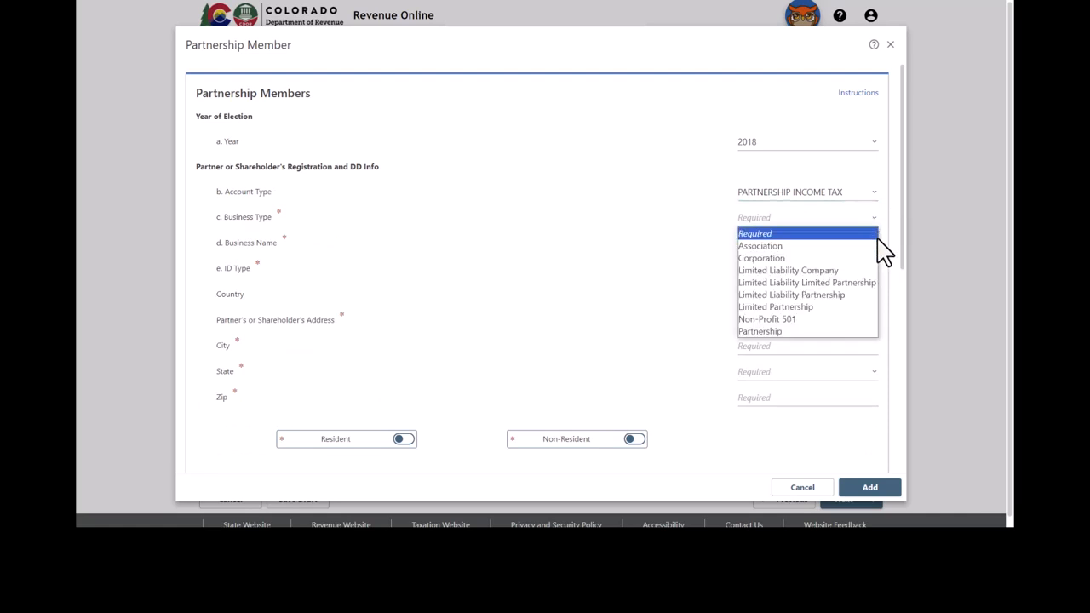
{"action": "left_click", "coordinate": [851, 331]}
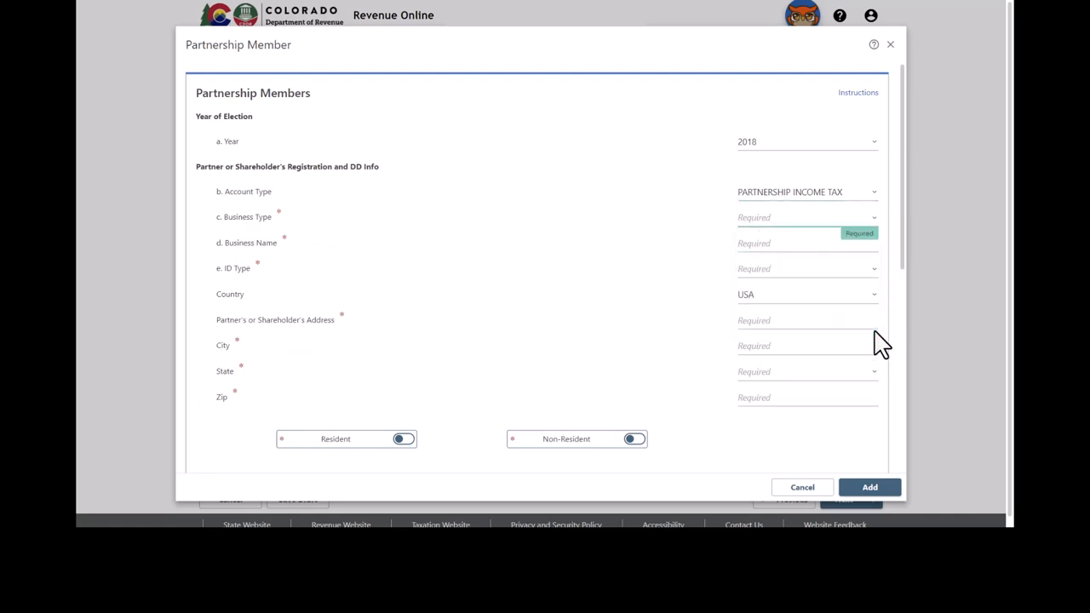
- Enter the partner's business name and its Federal Employer ID Number
{"action": "left_click", "coordinate": [800, 248]}
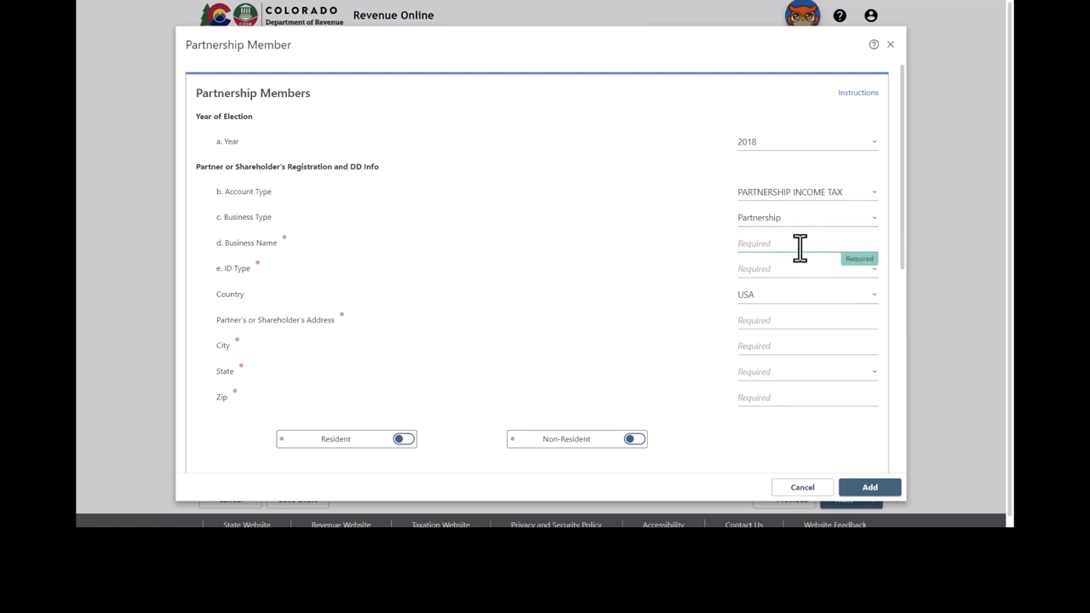
{"action": "type", "text": "GUILLORY INC"}
{"action": "key", "text": "Tab"}
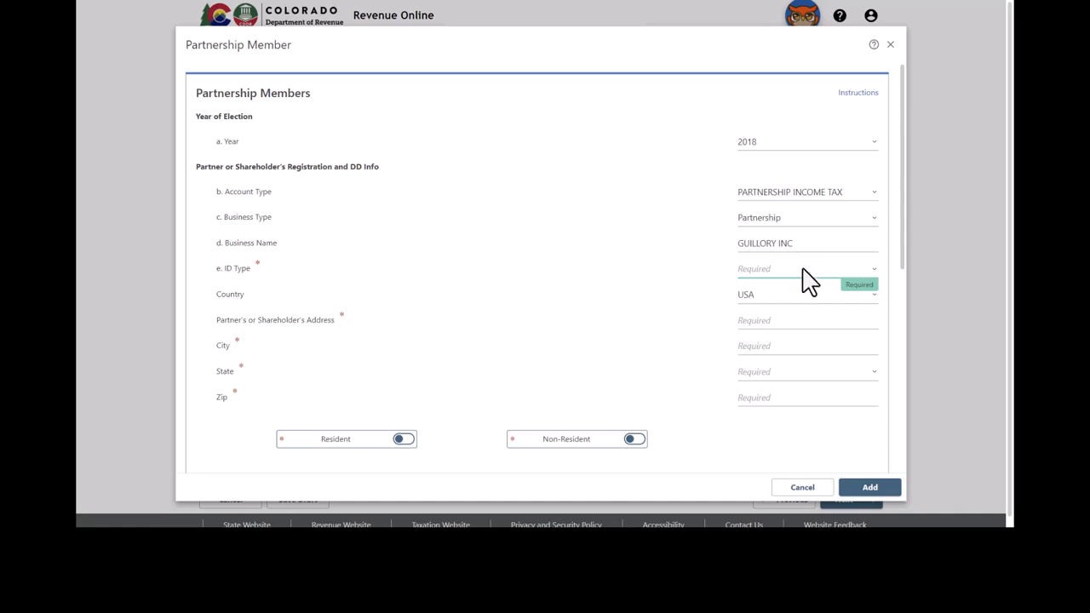
{"action": "left_click", "coordinate": [805, 271]}
{"action": "left_click", "coordinate": [812, 299]}
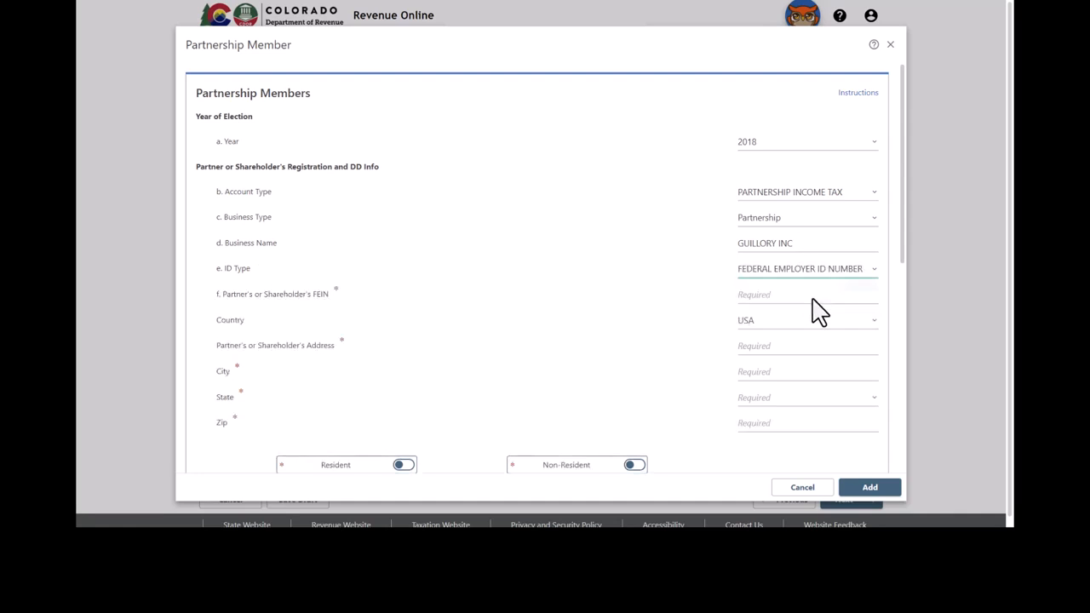
{"action": "left_click", "coordinate": [836, 298]}
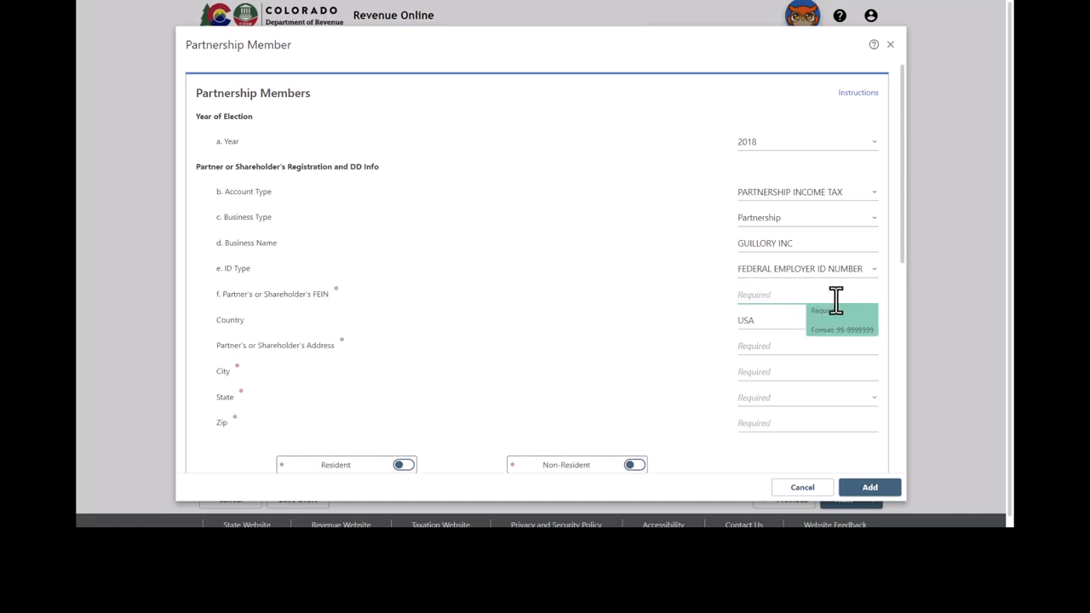
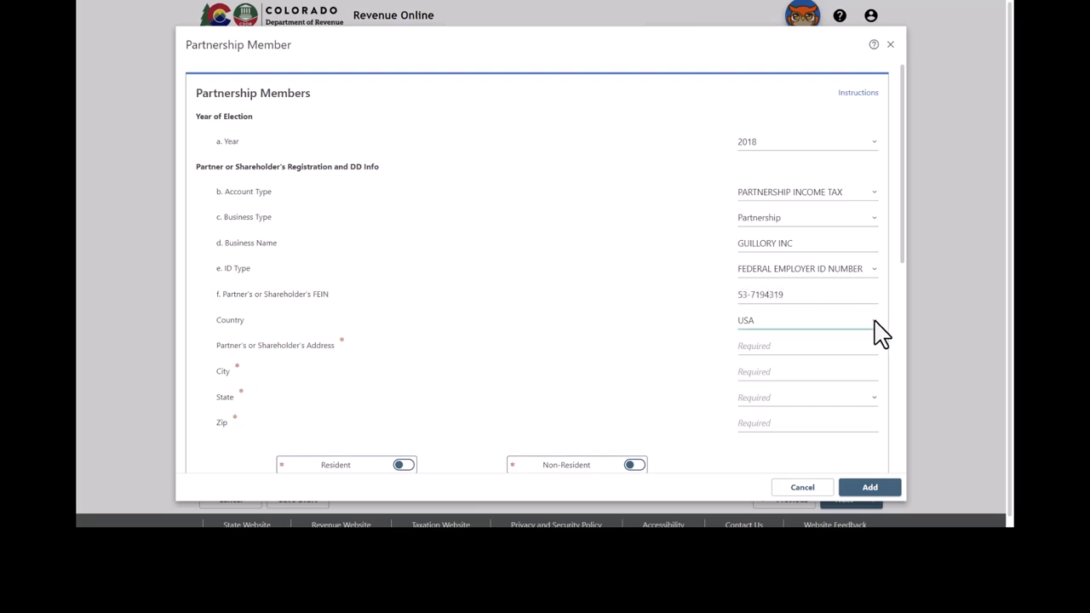
{"action": "left_click", "coordinate": [879, 328]}
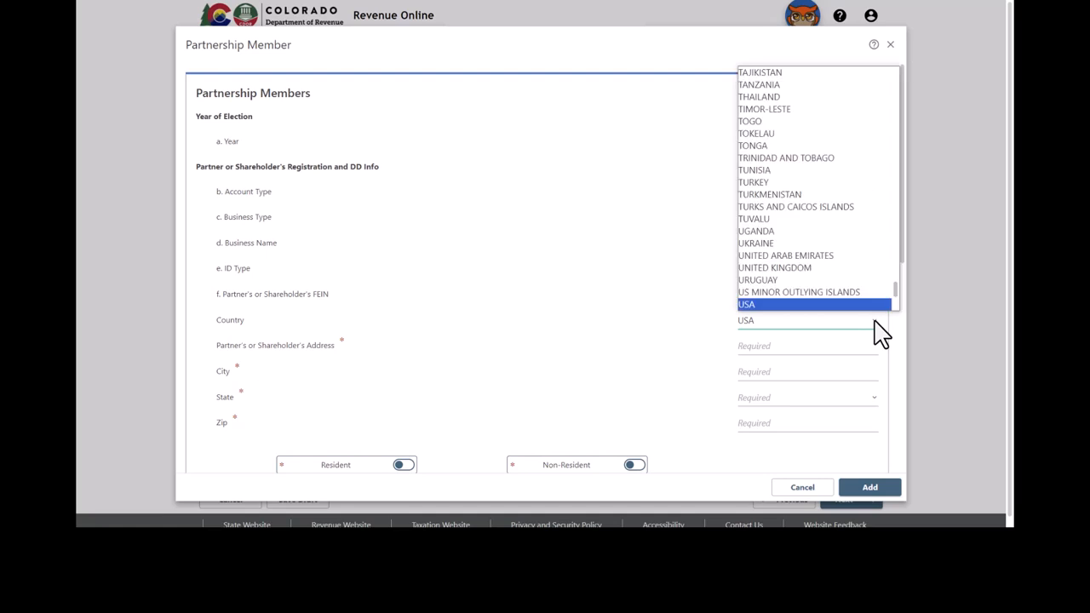
- Enter the member's USA address: street, city, state Colorado and ZIP code
{"action": "left_click", "coordinate": [875, 322]}
{"action": "left_click", "coordinate": [814, 354]}
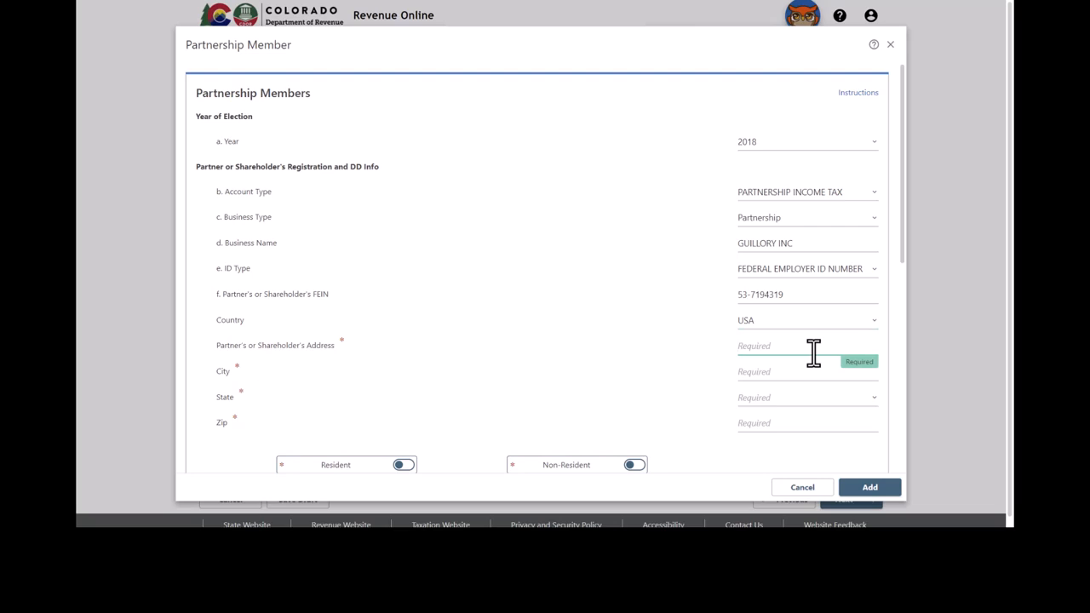
{"action": "key", "text": "Tab"}
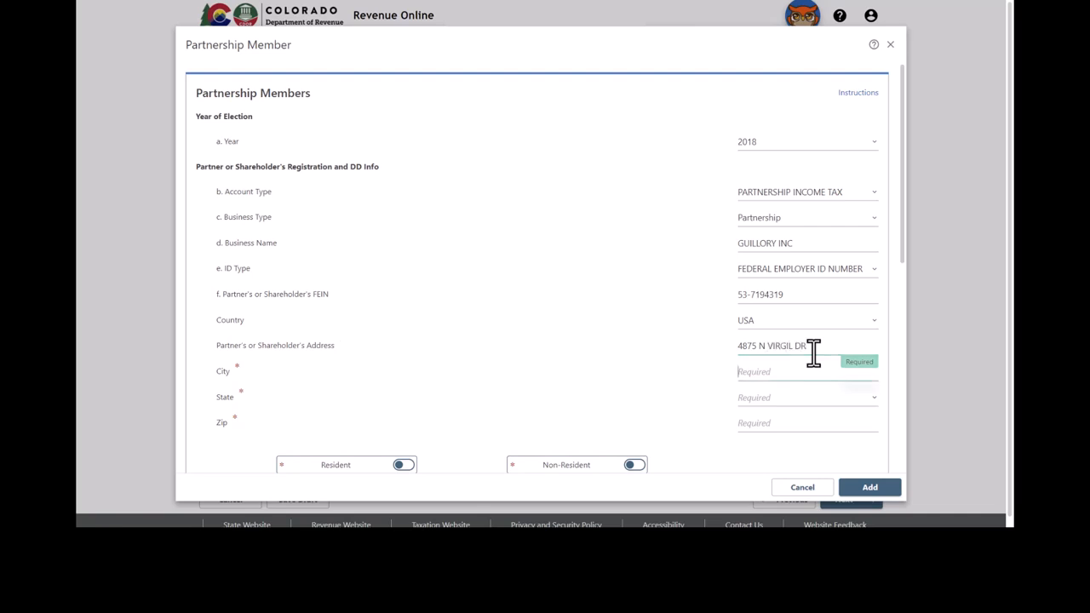
{"action": "type", "text": "COL"}
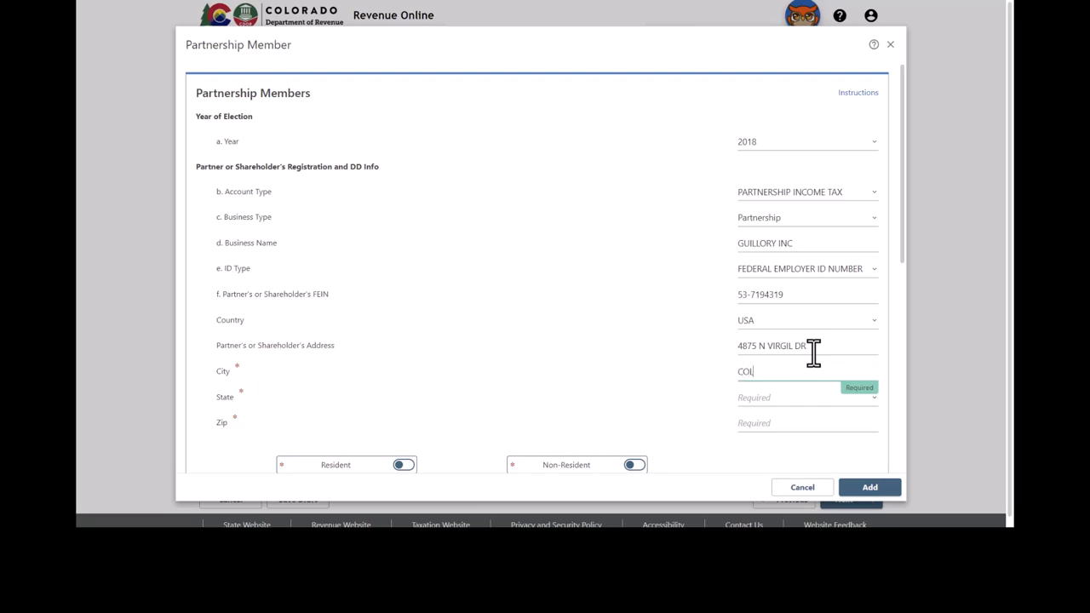
{"action": "type", "text": "ORADO CITY"}
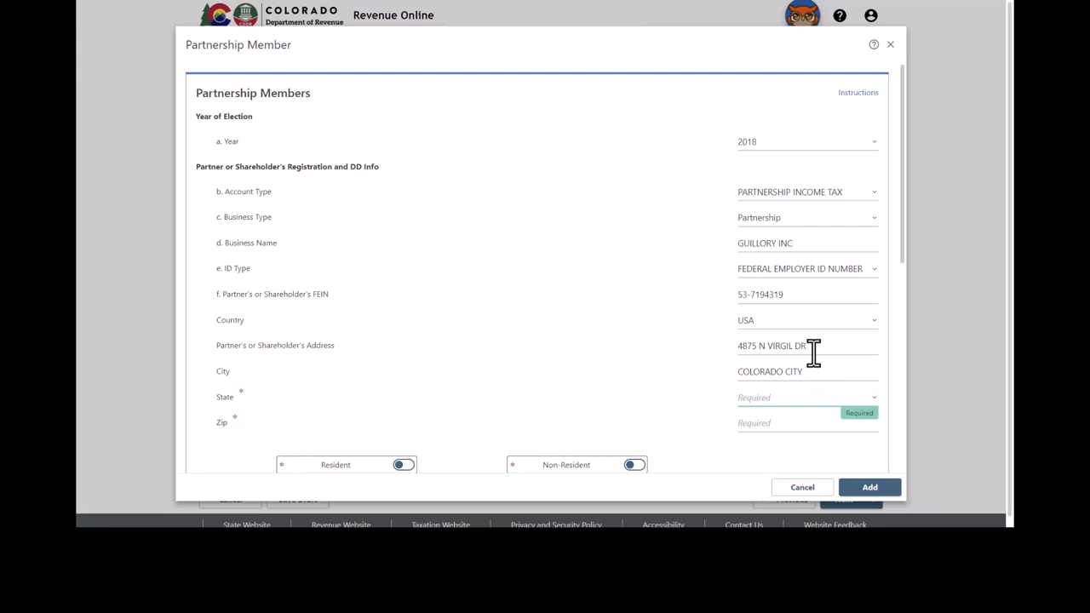
{"action": "type", "text": "co"}
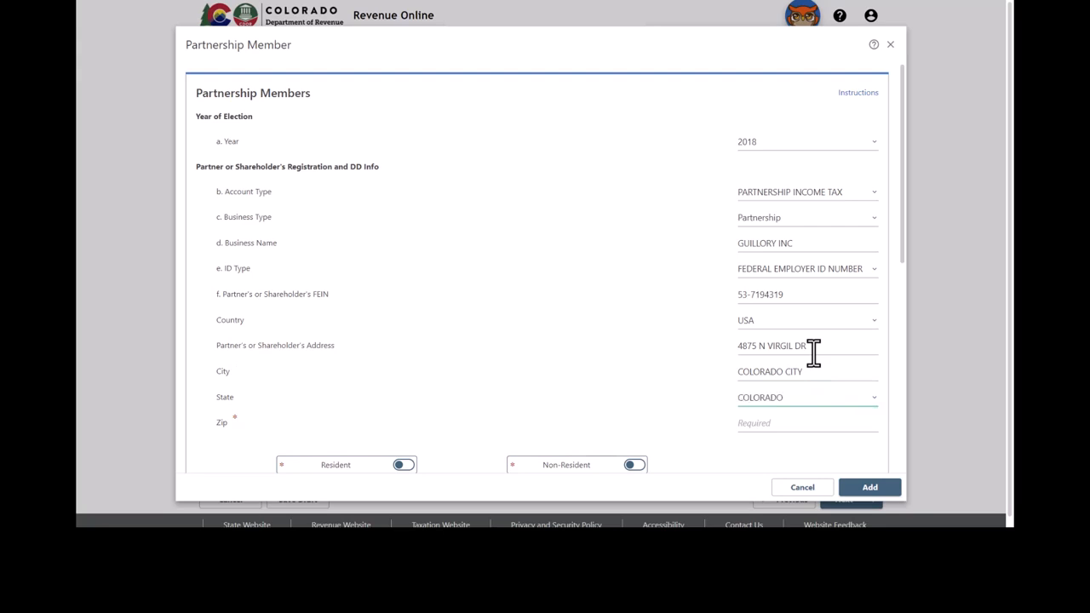
{"action": "key", "text": "Tab"}
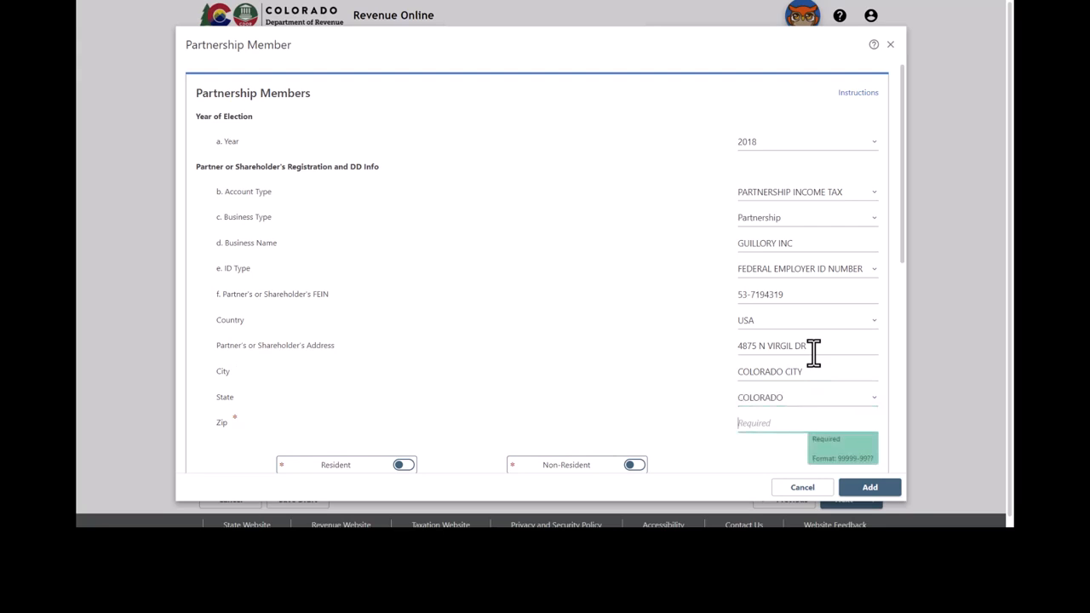
{"action": "type", "text": "81019"}
{"action": "left_click_drag", "start_coordinate": [903, 190], "coordinate": [909, 371]}
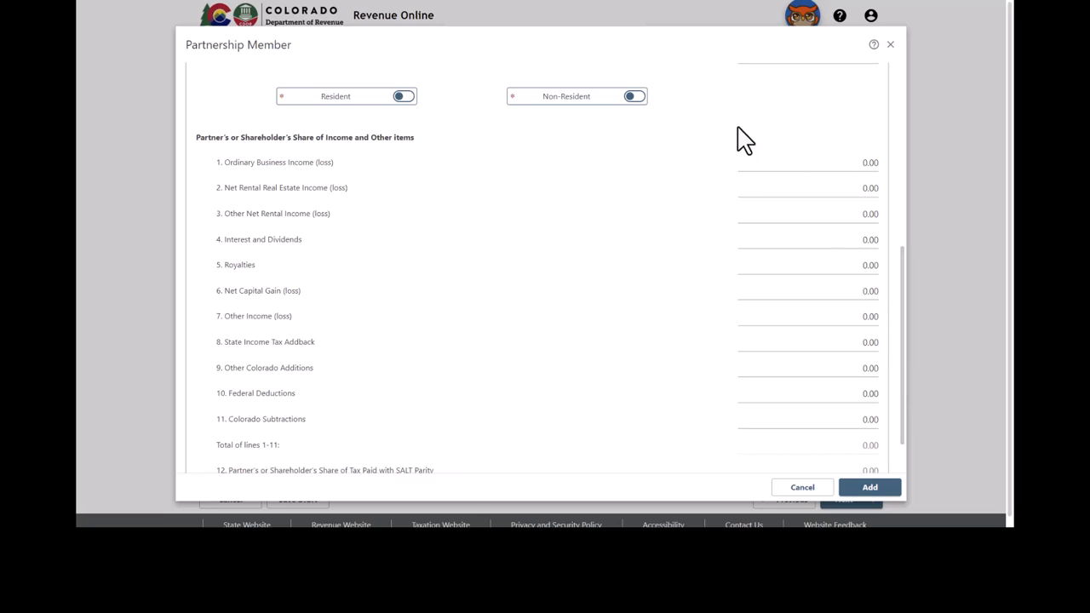
- Switch the member's residency from Resident to Non-Resident
{"action": "left_click", "coordinate": [401, 97]}
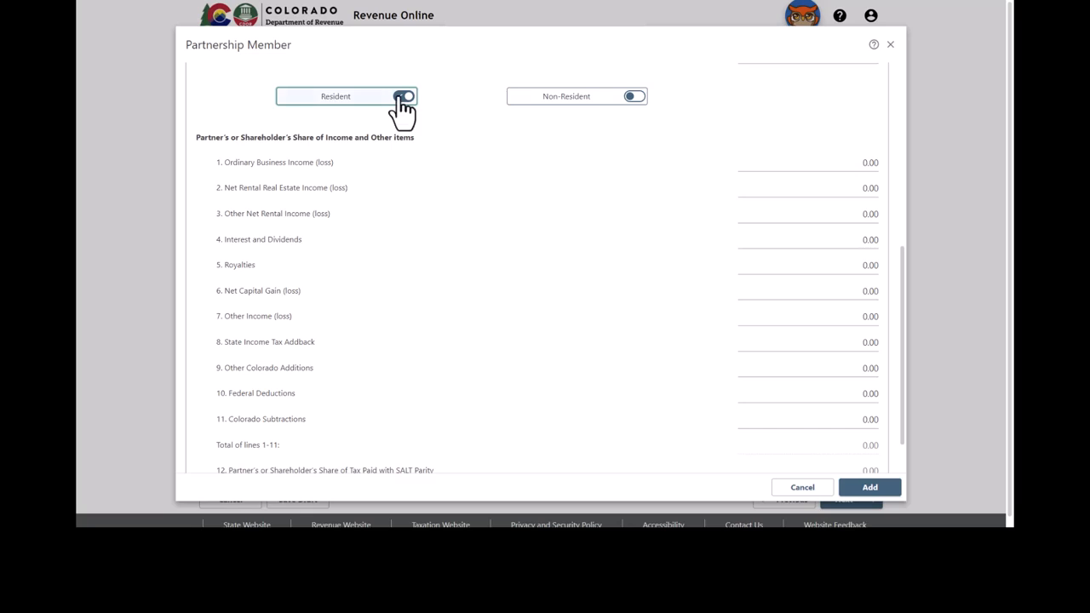
{"action": "left_click", "coordinate": [634, 97]}
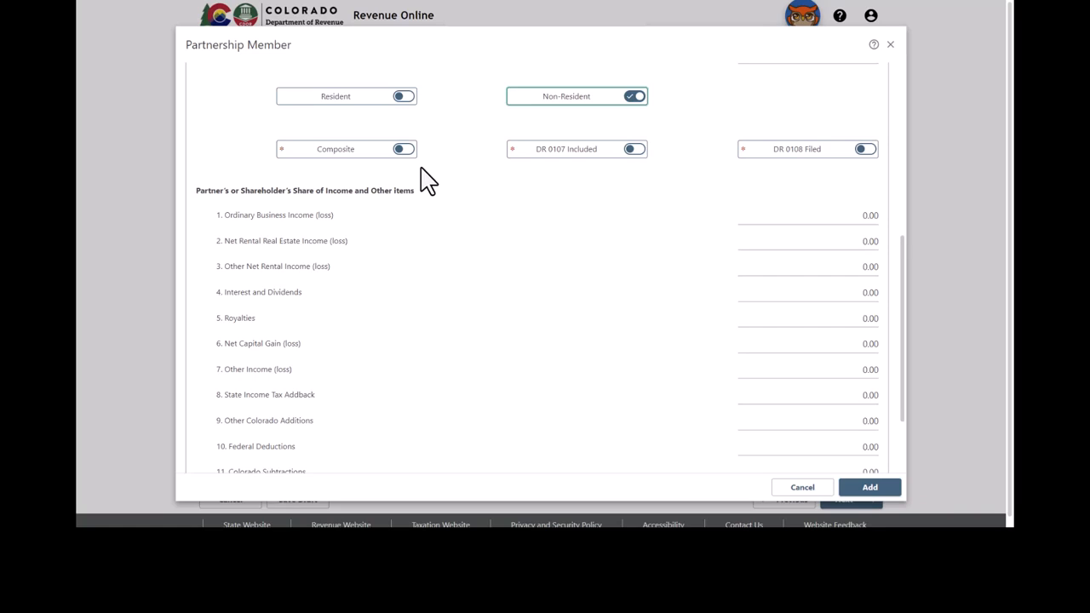
- Switch the member back to Resident, turning Non-Resident off
{"action": "left_click", "coordinate": [403, 97]}
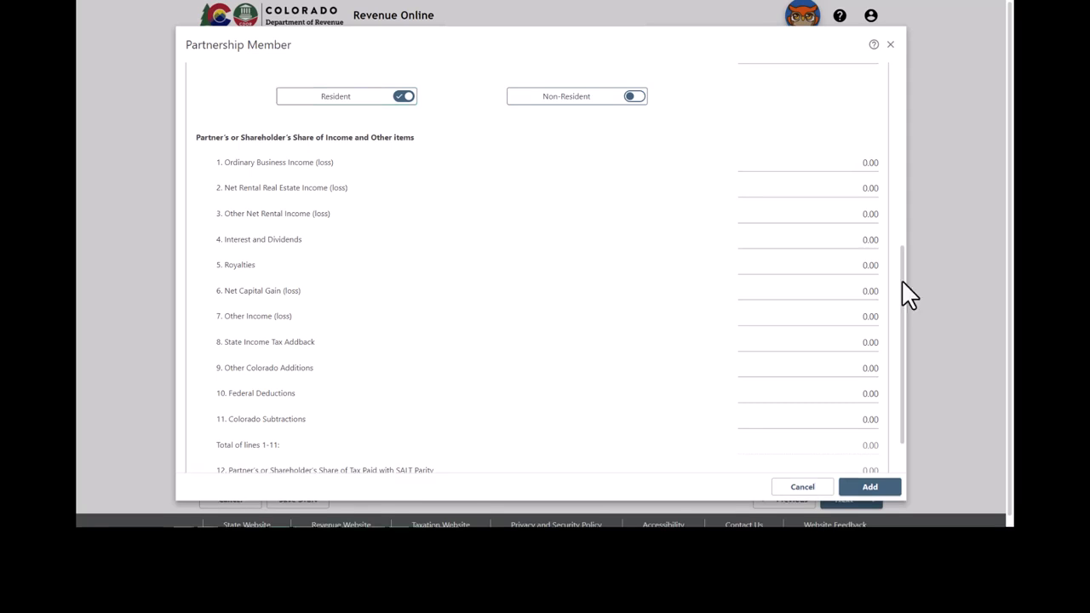
{"action": "left_click_drag", "start_coordinate": [902, 281], "coordinate": [912, 91]}
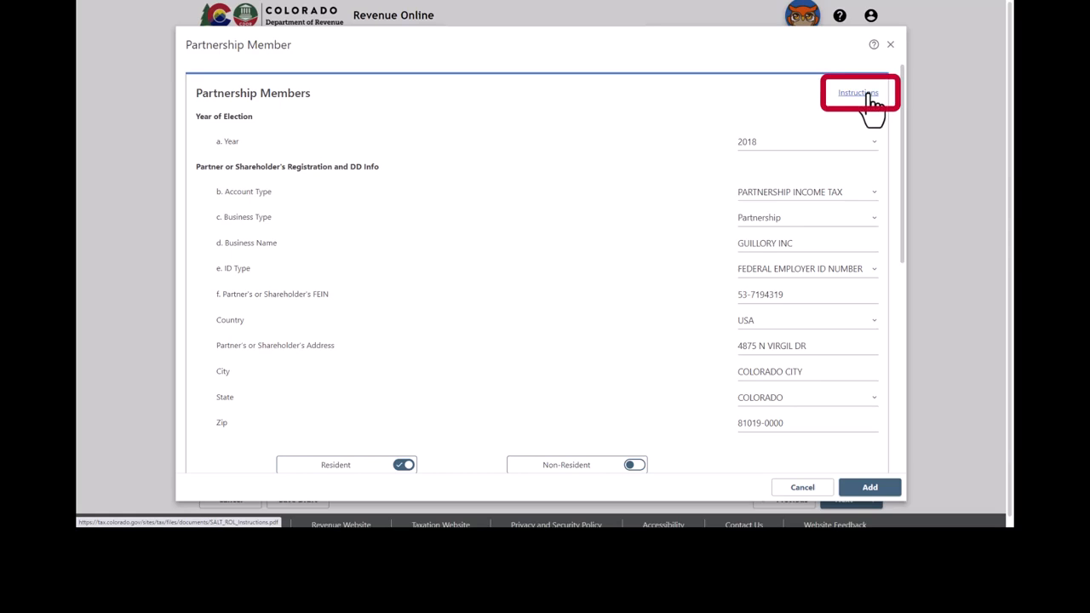
- Review the SALT return instructions PDF, then save the GUILLORY INC member with its 733.00 tax share
{"action": "left_click", "coordinate": [871, 96]}
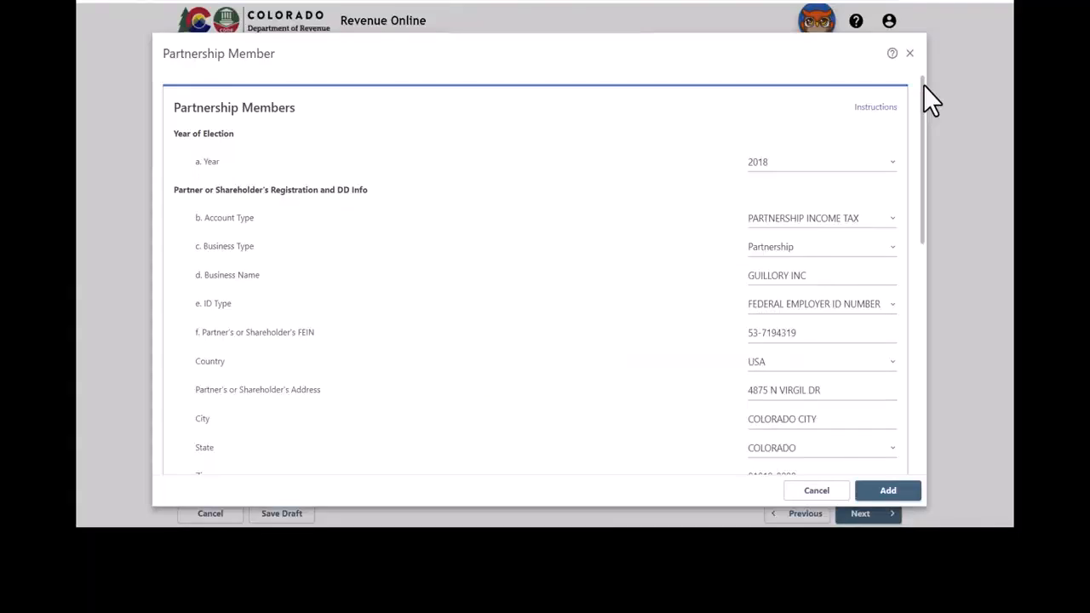
{"action": "left_click_drag", "start_coordinate": [924, 85], "coordinate": [943, 308]}
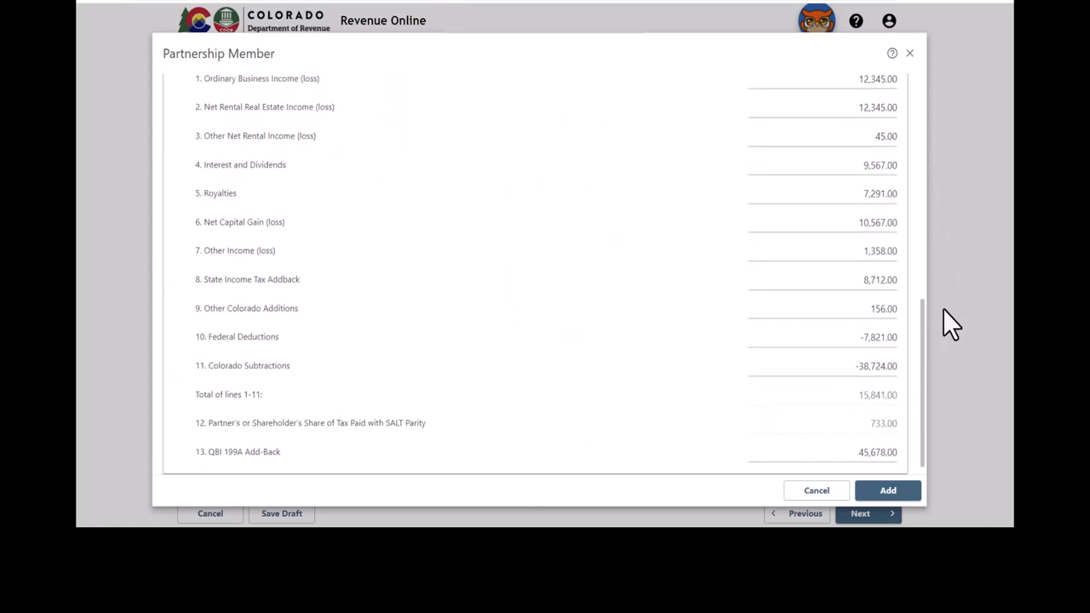
{"action": "left_click_drag", "start_coordinate": [943, 308], "coordinate": [947, 351]}
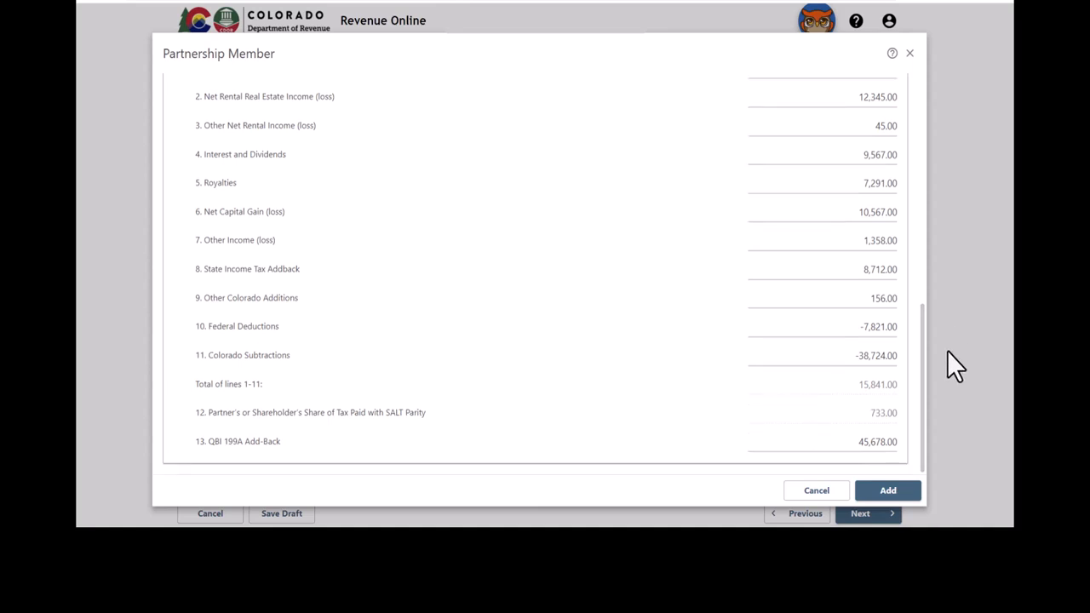
{"action": "left_click", "coordinate": [916, 494]}
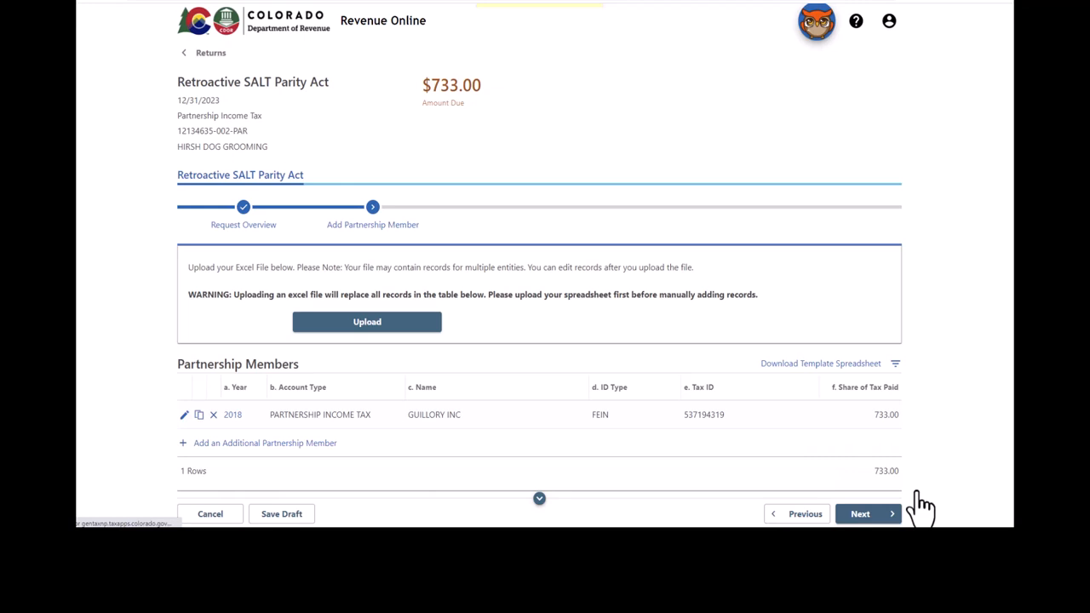
- Start uploading partnership members from a spreadsheet
{"action": "left_click", "coordinate": [401, 328]}
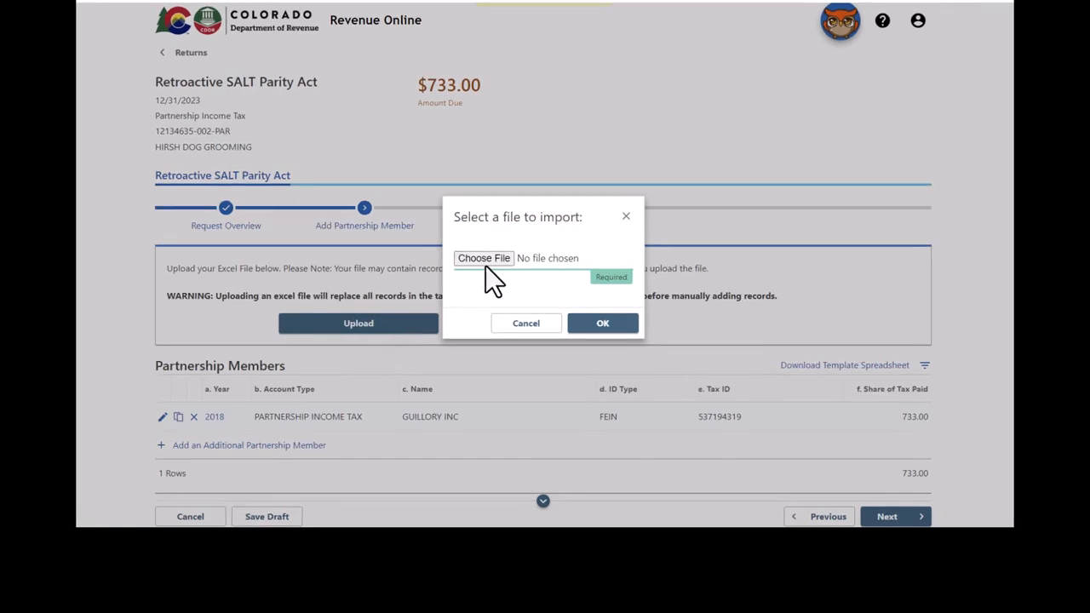
- Import SALT_Parity_Election.xlsx into the members table, raising the amount due to $13,758.00
{"action": "left_click", "coordinate": [486, 261]}
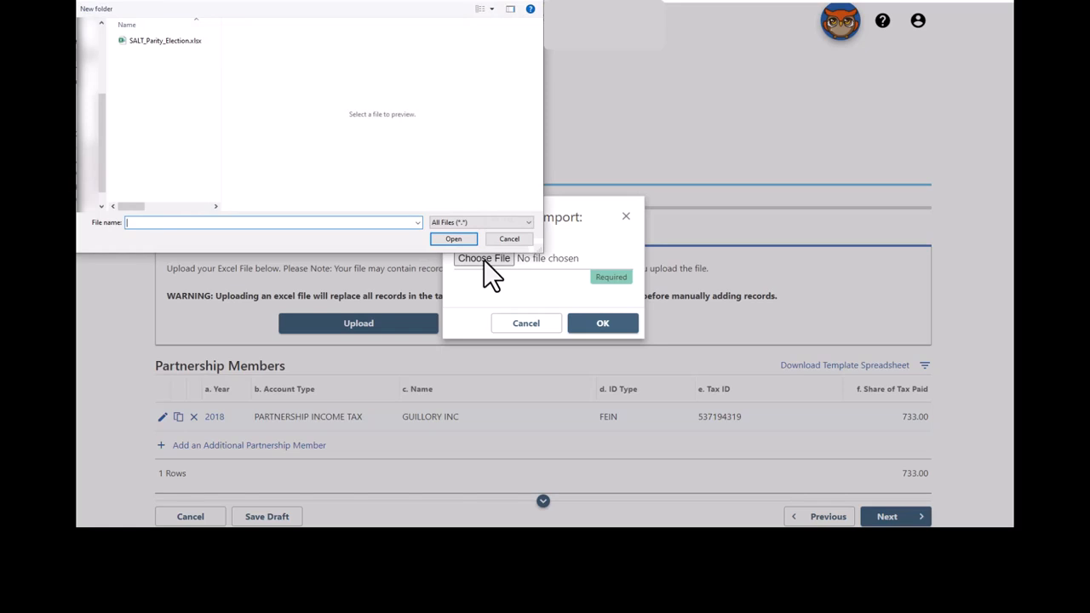
{"action": "left_click", "coordinate": [181, 46]}
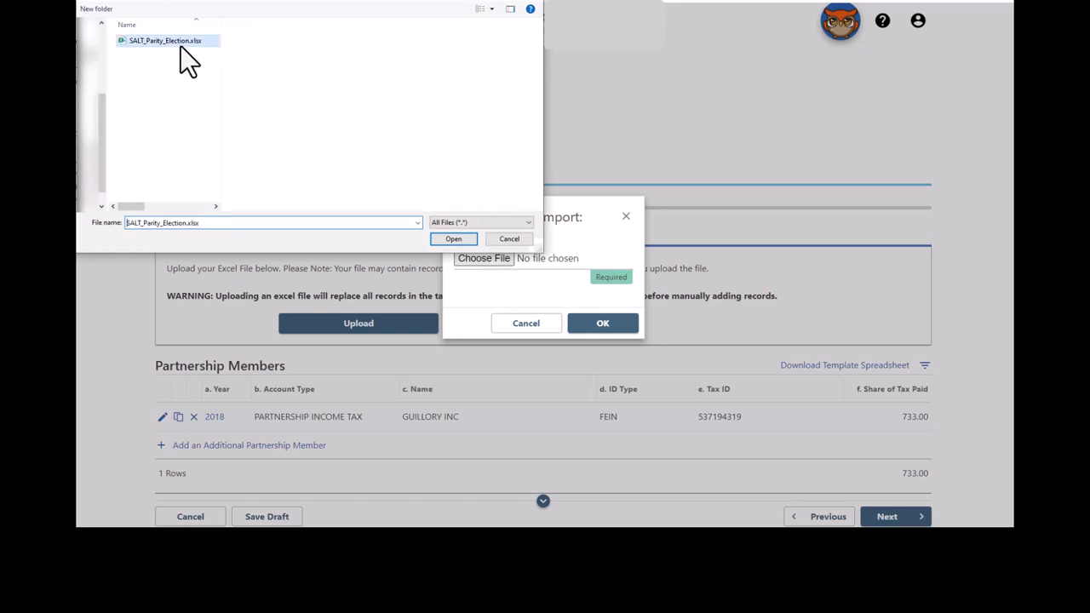
{"action": "left_click", "coordinate": [454, 240]}
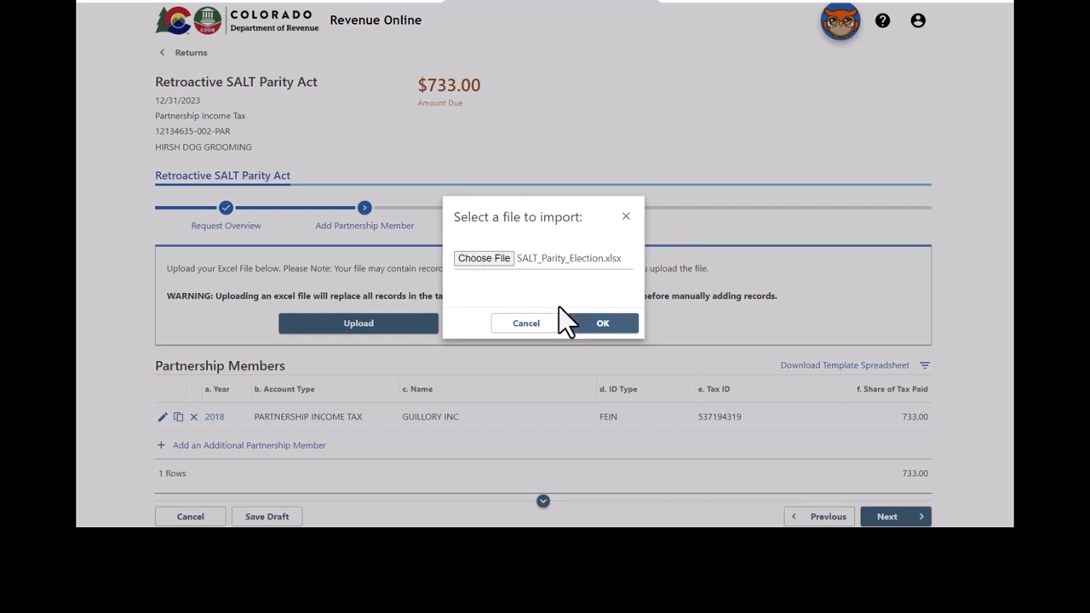
{"action": "left_click", "coordinate": [603, 329]}
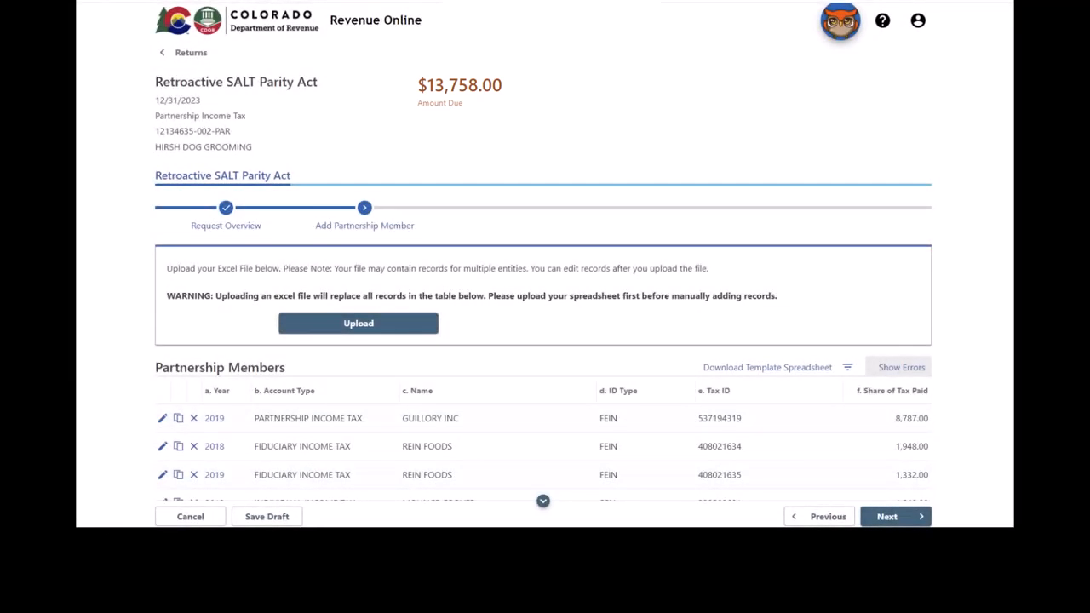
{"action": "scroll", "coordinate": [543, 256], "scroll_direction": "down", "scroll_amount": 3}
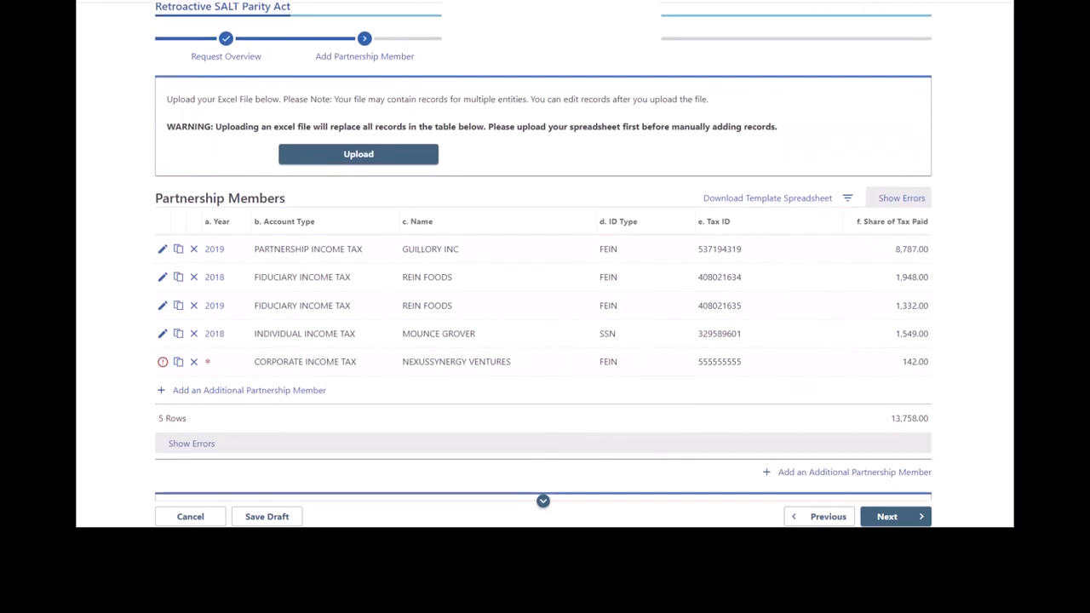
{"action": "scroll", "coordinate": [544, 256], "scroll_direction": "down", "scroll_amount": 1}
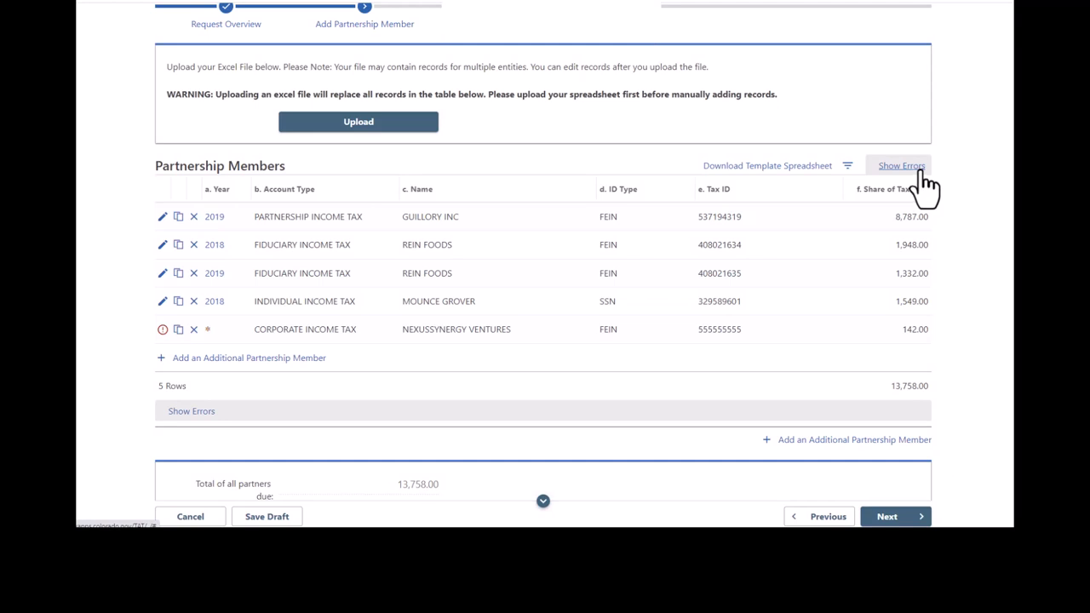
- Filter the members to those with errors and open the flagged NEXUSSYNERGY VENTURES record
{"action": "left_click", "coordinate": [924, 171]}
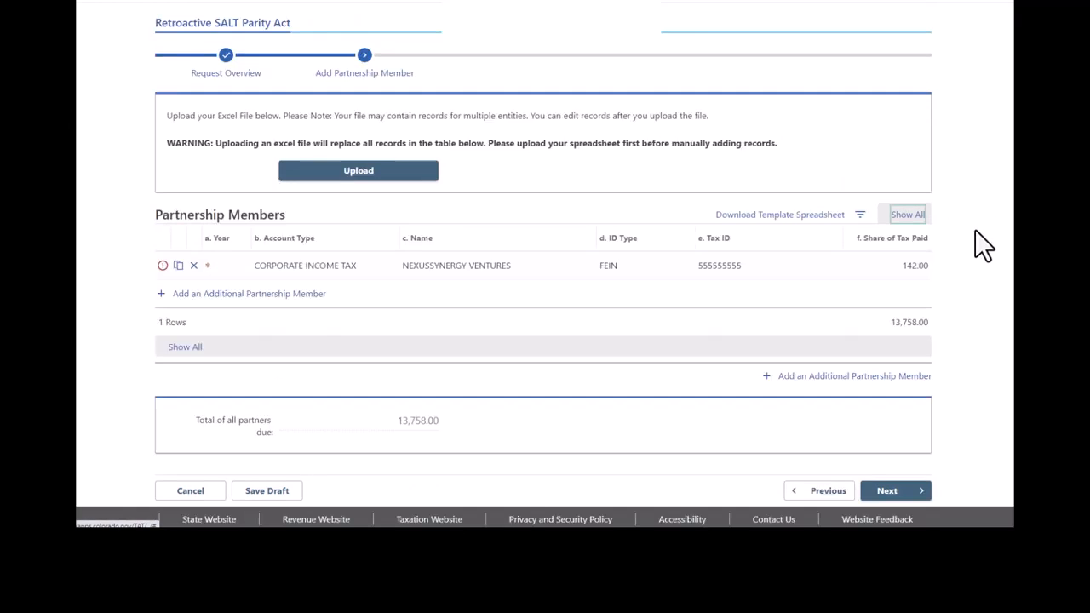
{"action": "left_click", "coordinate": [162, 266]}
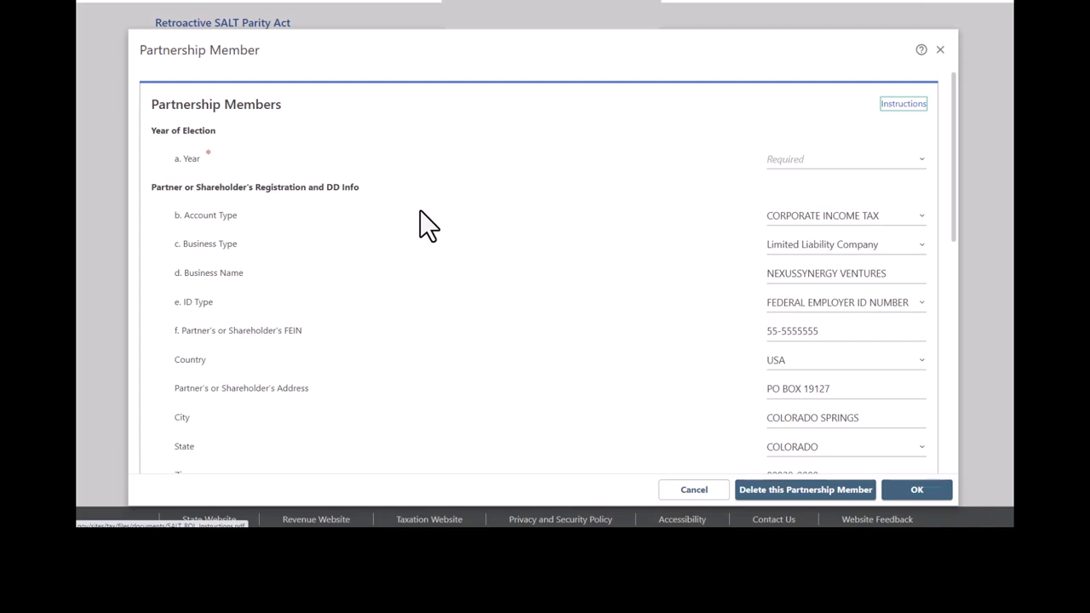
- Choose 2019 as the NEXUSSYNERGY VENTURES election year and bring the income lines into view
{"action": "left_click", "coordinate": [922, 159]}
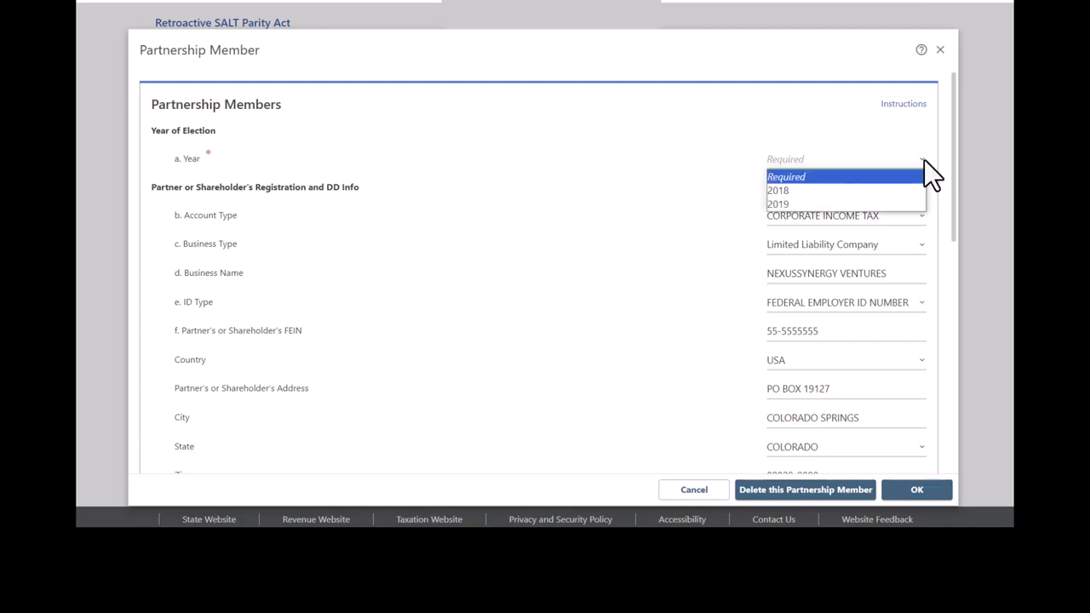
{"action": "left_click", "coordinate": [919, 204]}
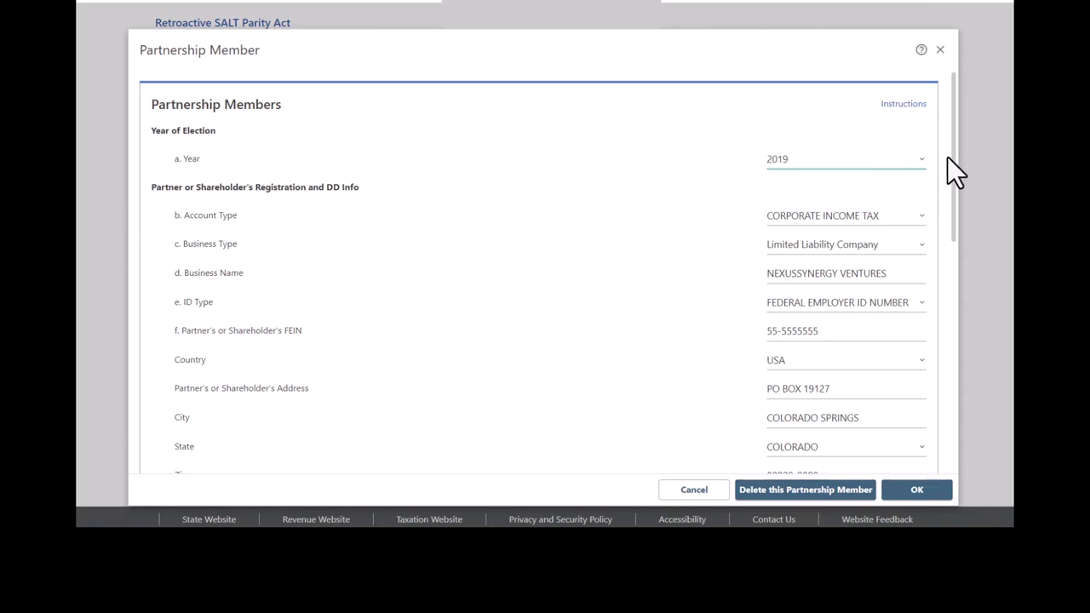
{"action": "left_click_drag", "start_coordinate": [952, 147], "coordinate": [975, 383]}
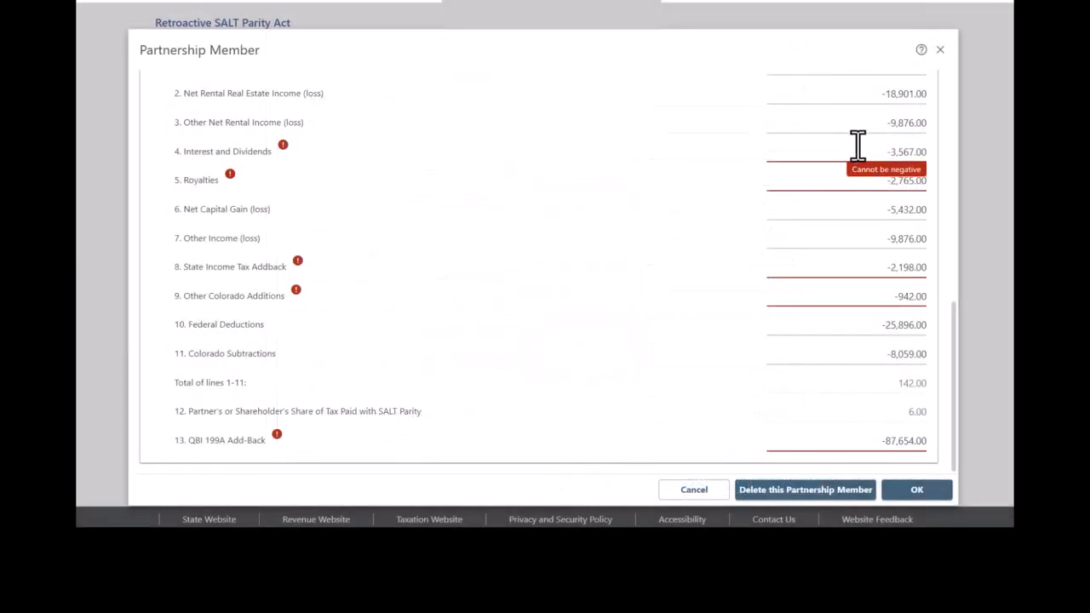
- Remove the minus signs from Interest and Dividends (3,567.00) and Royalties
{"action": "left_click", "coordinate": [860, 152]}
{"action": "left_click", "coordinate": [860, 152]}
{"action": "key", "text": "Delete"}
{"action": "key", "text": "Tab"}
{"action": "key", "text": "Home"}
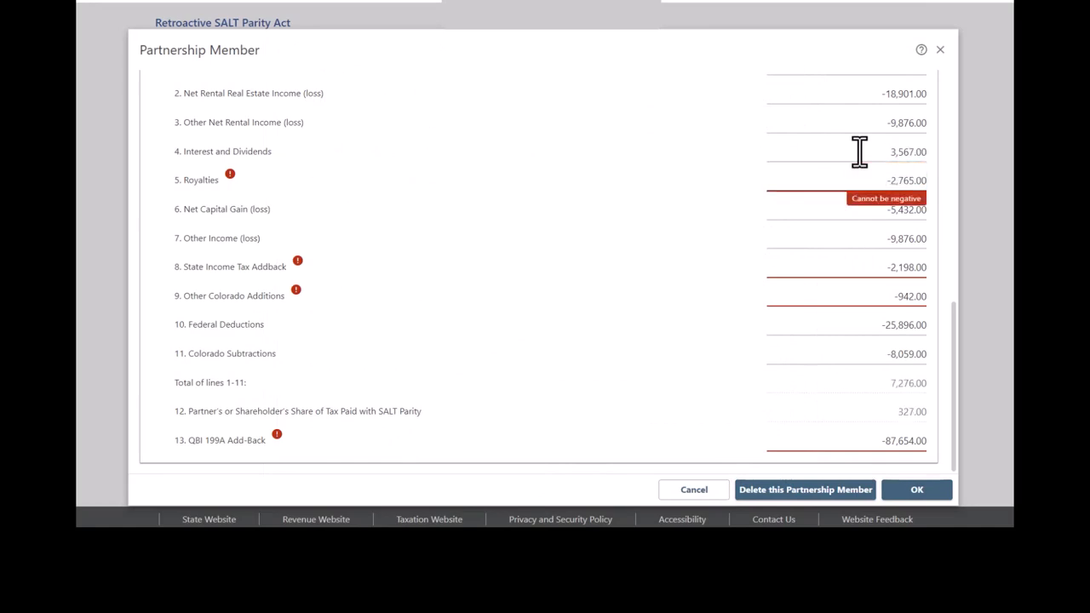
{"action": "key", "text": "Delete"}
{"action": "key", "text": "Tab"}
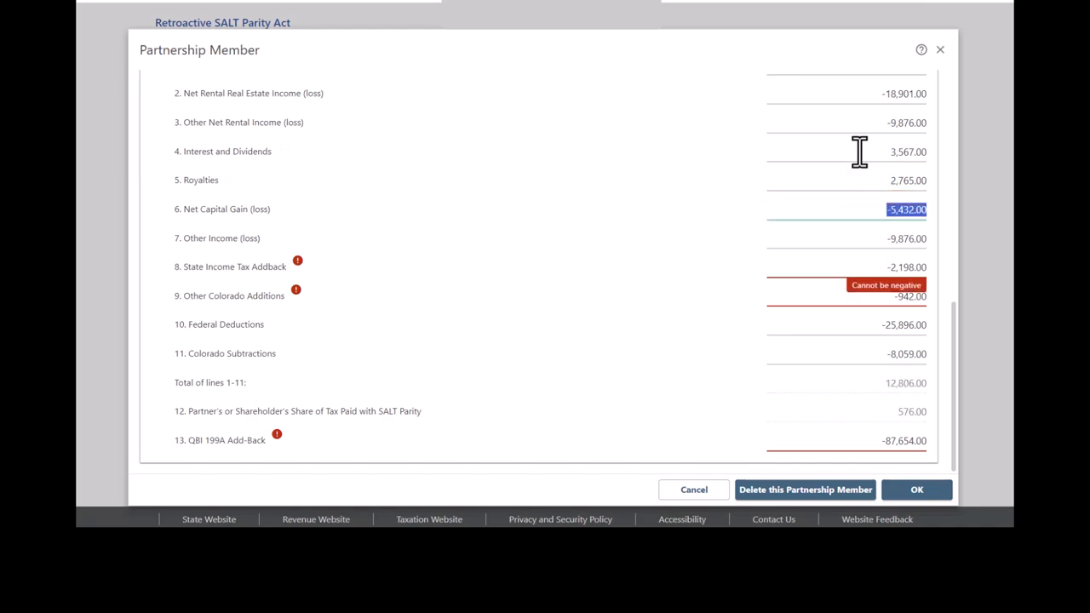
- Make the State Income Tax Addback and Other Colorado Additions amounts positive
{"action": "key", "text": "Home"}
{"action": "key", "text": "Tab"}
{"action": "key", "text": "Tab"}
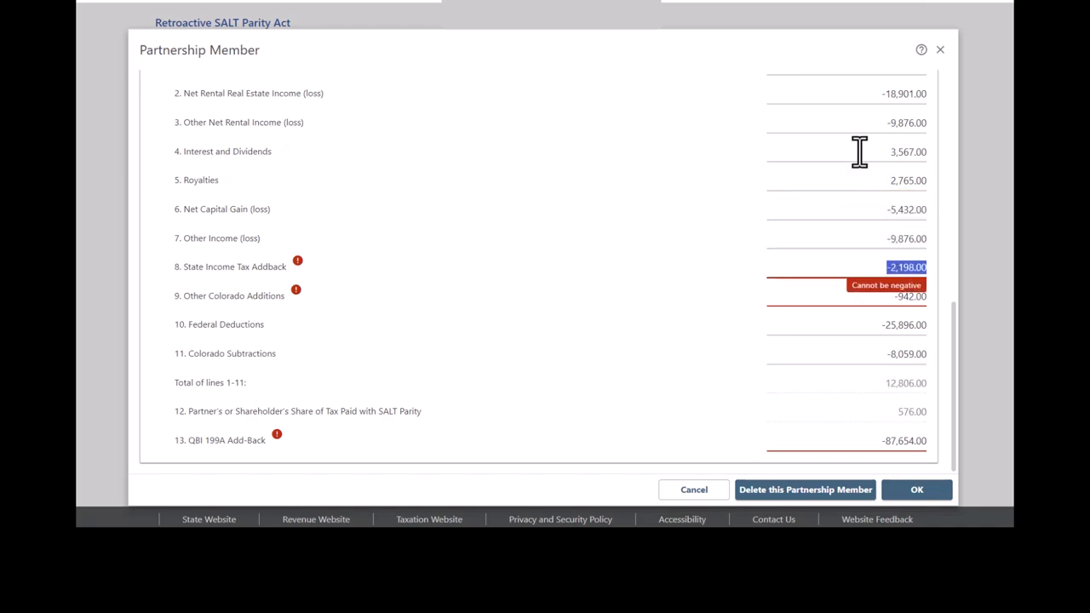
{"action": "key", "text": "Home"}
{"action": "key", "text": "Delete"}
{"action": "key", "text": "Tab"}
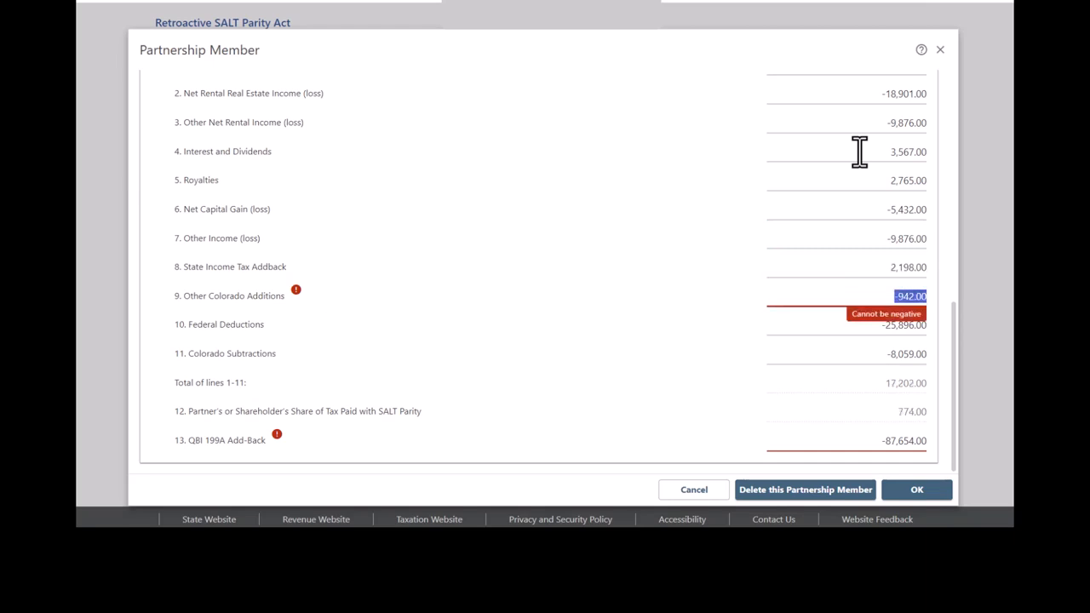
{"action": "key", "text": "Home"}
{"action": "key", "text": "Tab"}
{"action": "key", "text": "Home"}
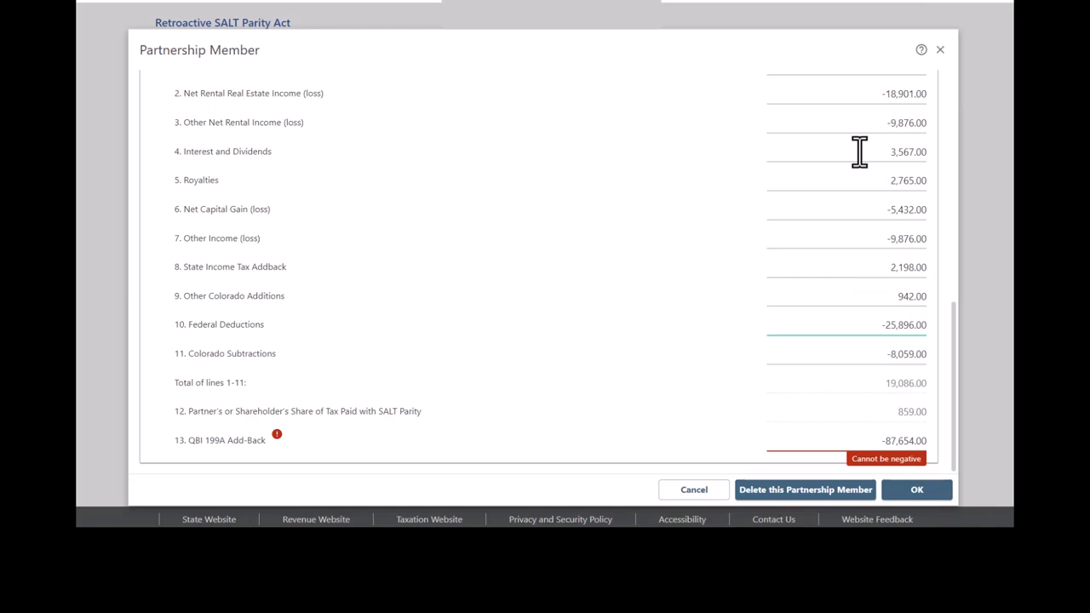
{"action": "key", "text": "Tab"}
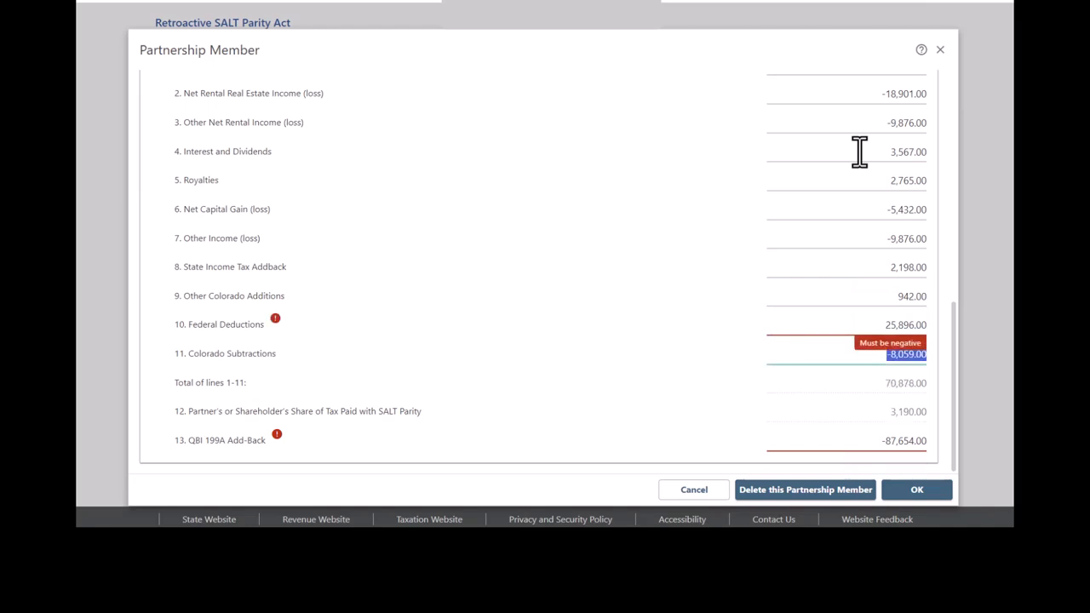
- Keep Federal Deductions and Colorado Subtractions as negative amounts
{"action": "key", "text": "shift+Tab"}
{"action": "key", "text": "Home"}
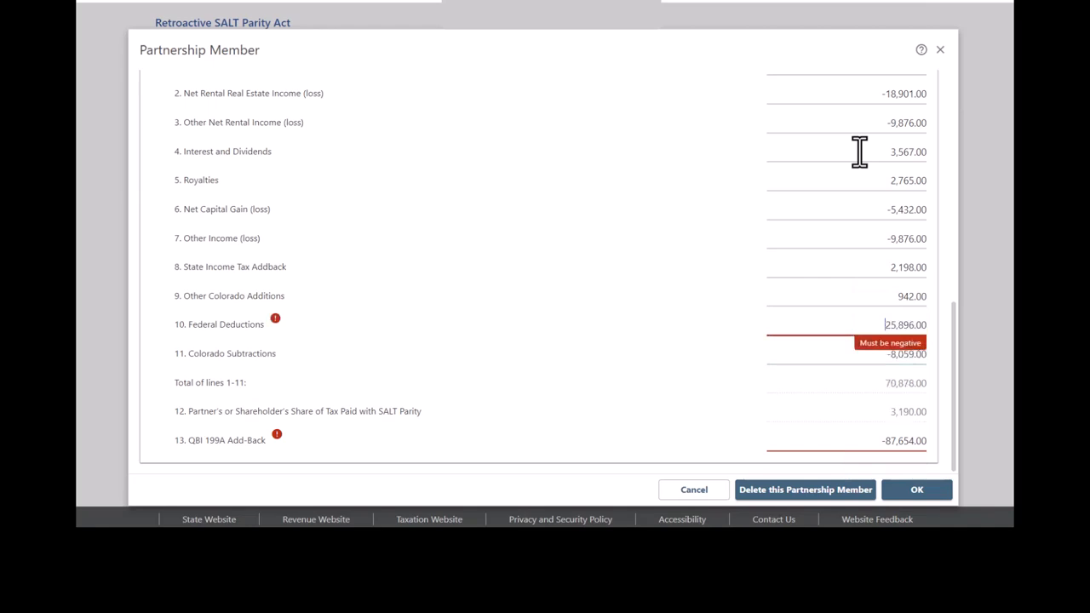
{"action": "type", "text": "-"}
{"action": "key", "text": "Tab"}
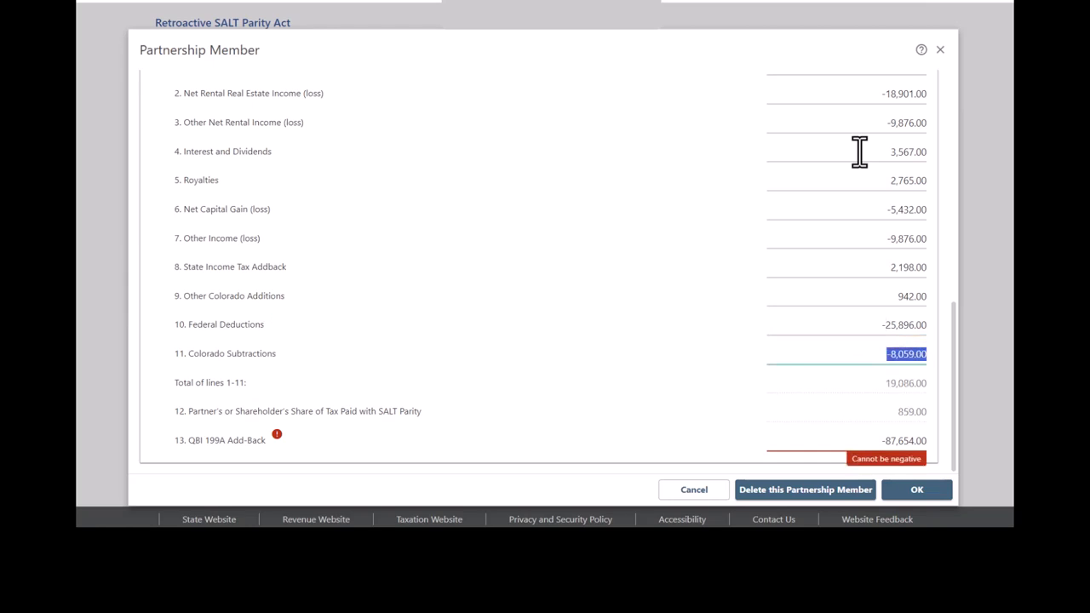
{"action": "key", "text": "Home"}
{"action": "key", "text": "Delete"}
{"action": "key", "text": "Tab"}
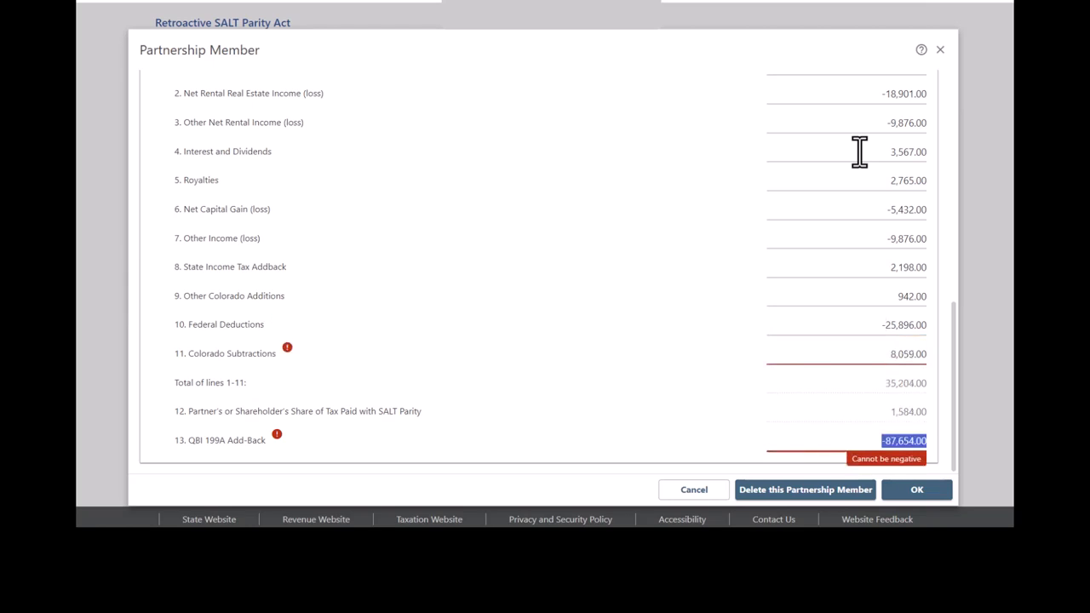
{"action": "key", "text": "shift+Tab"}
{"action": "key", "text": "Home"}
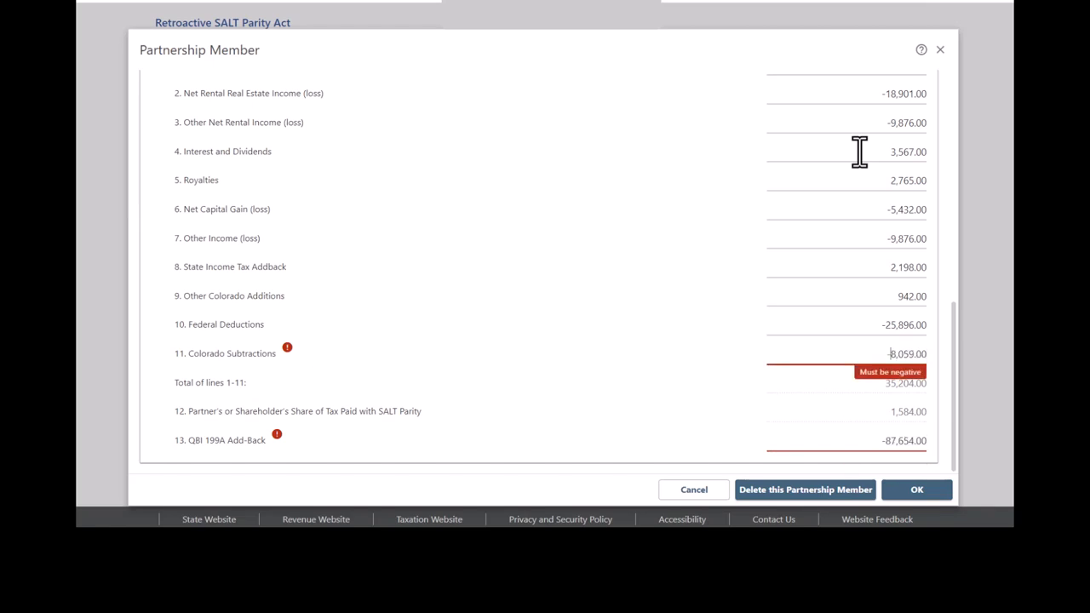
{"action": "type", "text": "-"}
- Make QBI 199A Add-Back positive and save the member, bringing total partners due to 14,475.00
{"action": "key", "text": "Tab"}
{"action": "key", "text": "Home"}
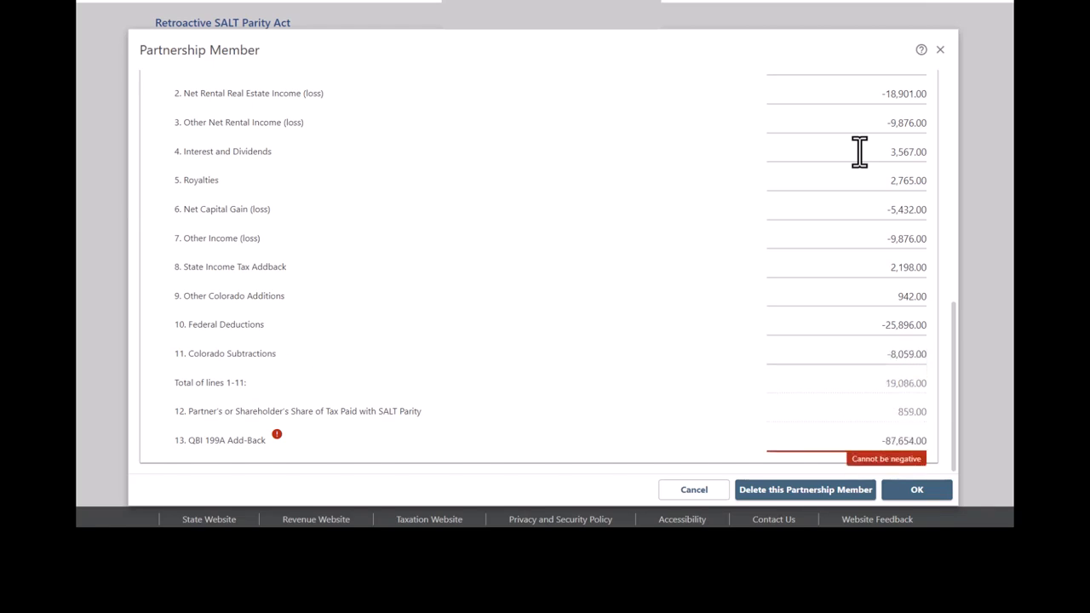
{"action": "key", "text": "Tab"}
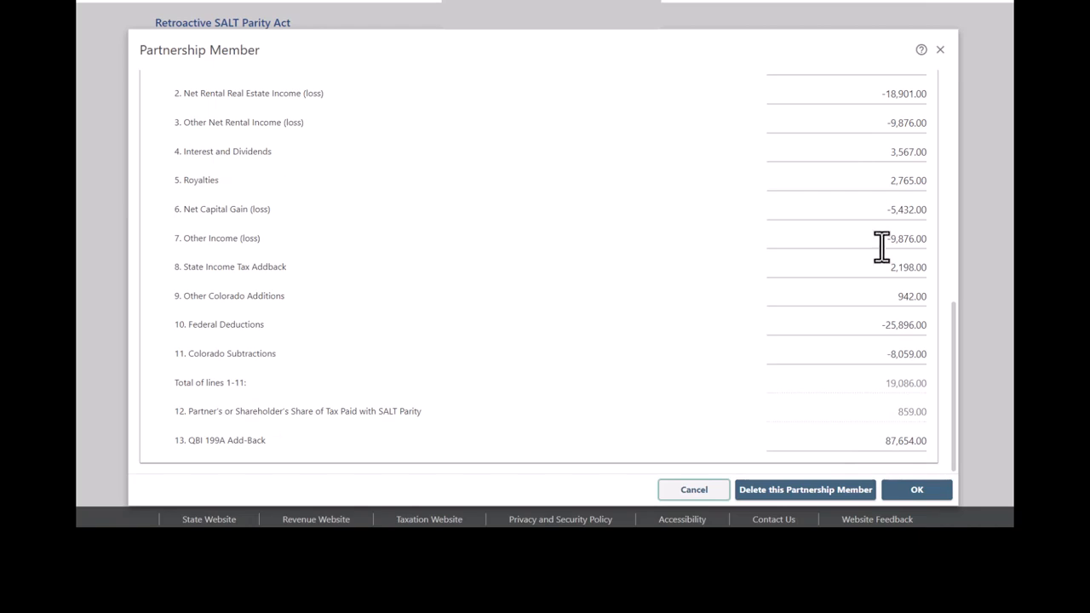
{"action": "left_click", "coordinate": [934, 492]}
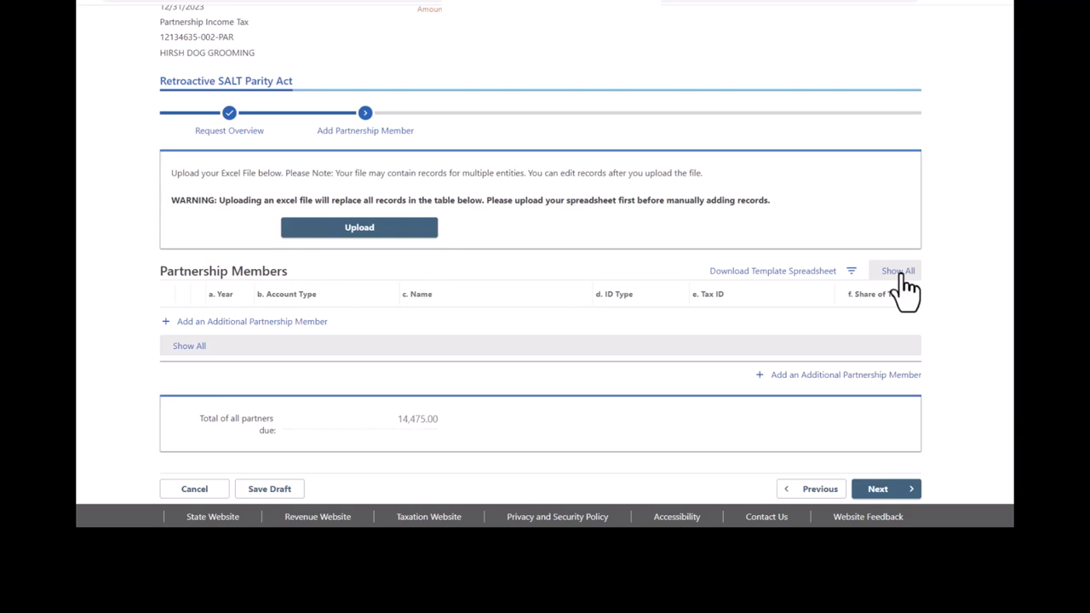
- Show all five members, attempt to continue, and dismiss the resolve-errors warning
{"action": "left_click", "coordinate": [900, 273]}
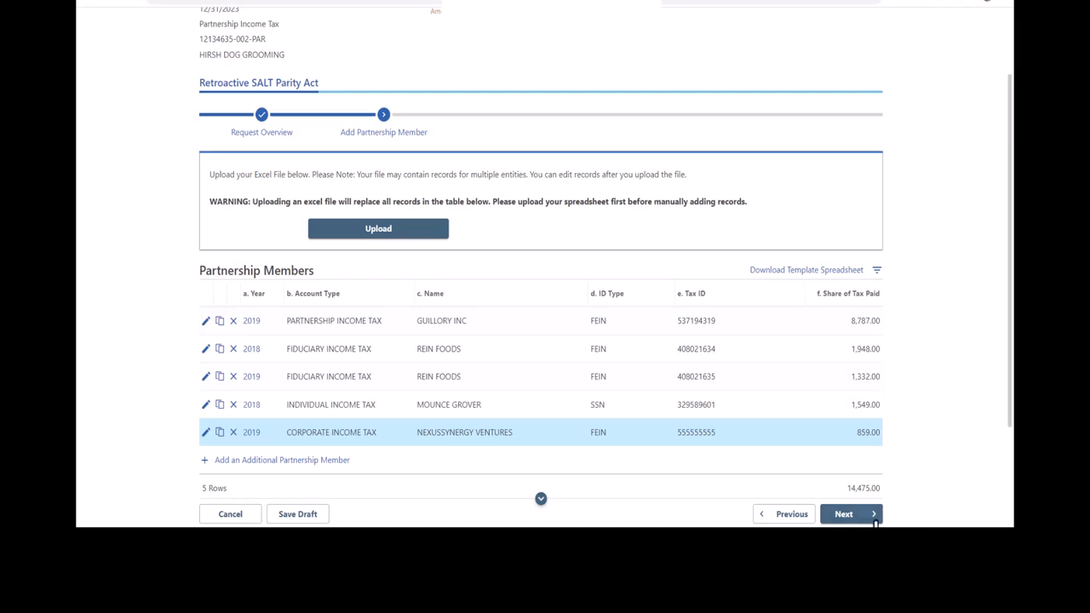
{"action": "left_click", "coordinate": [864, 521]}
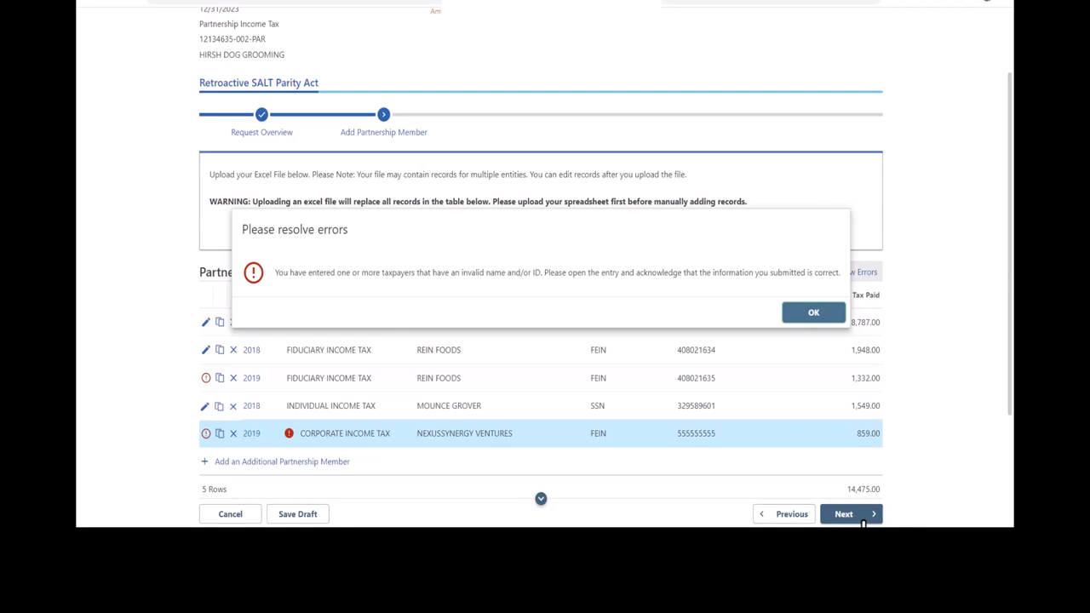
{"action": "left_click", "coordinate": [811, 315]}
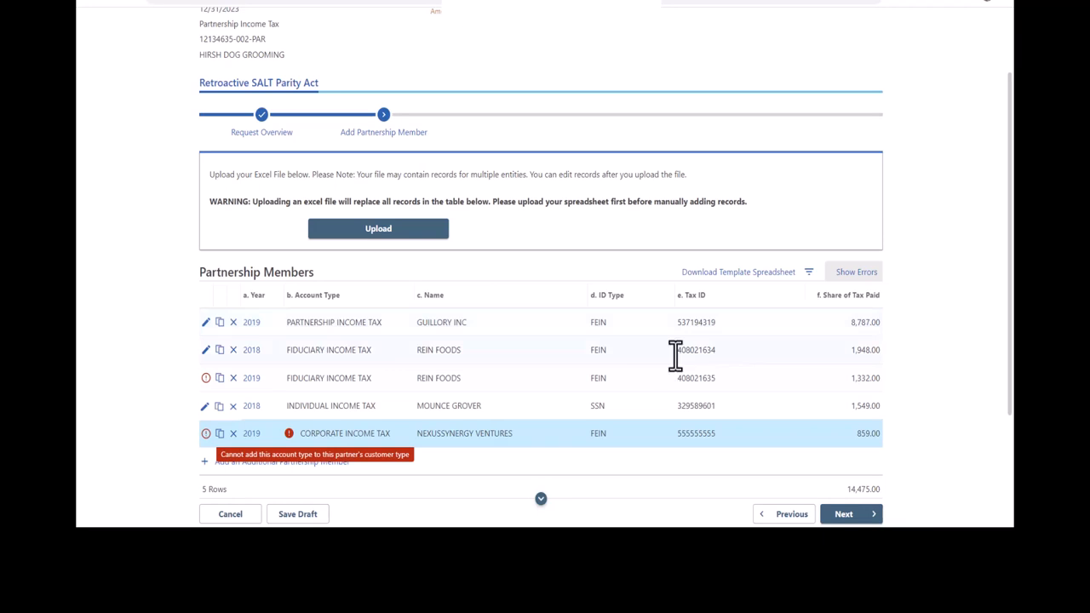
- Open the 2019 REIN FOODS entry, acknowledge its information is correct, and save it
{"action": "left_click", "coordinate": [205, 379]}
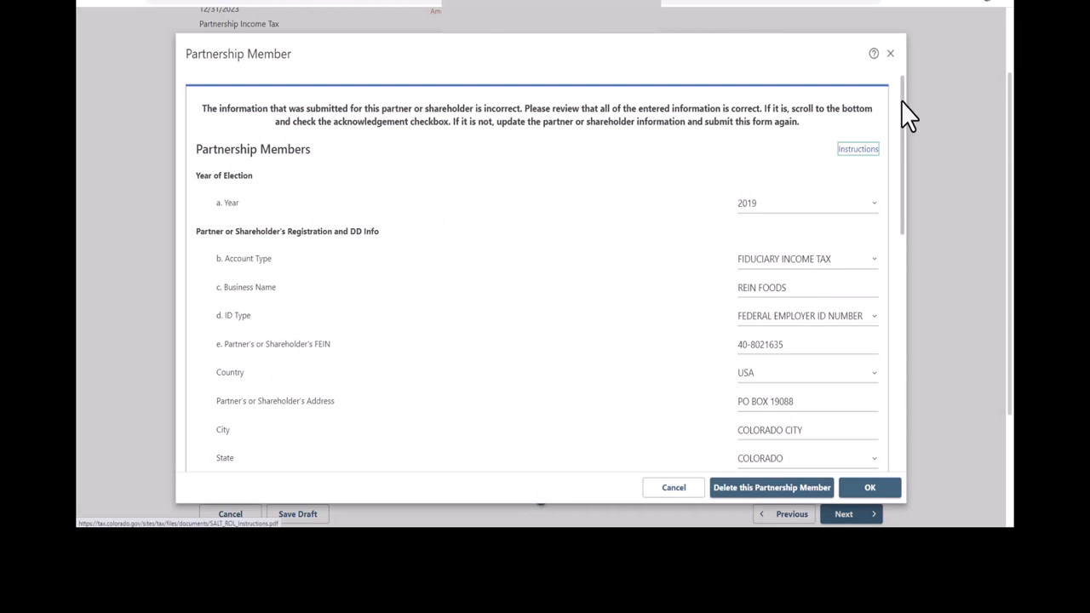
{"action": "left_click_drag", "start_coordinate": [902, 100], "coordinate": [901, 344]}
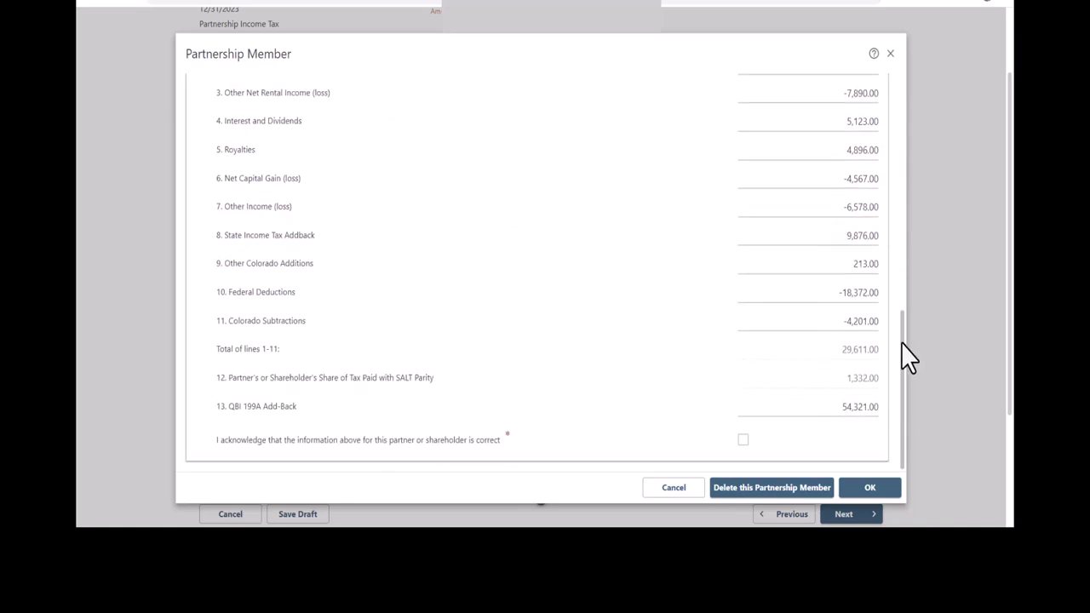
{"action": "left_click", "coordinate": [743, 441]}
{"action": "left_click", "coordinate": [870, 488]}
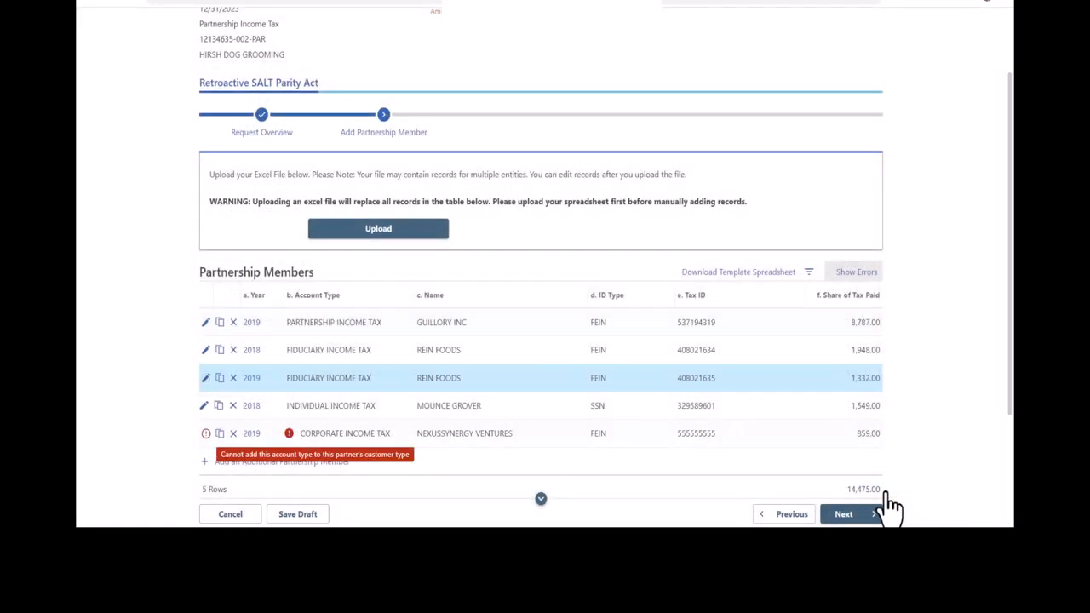
- Change the NEXUSSYNERGY VENTURES account type to PARTNERSHIP INCOME TAX and save the entry
{"action": "left_click", "coordinate": [207, 435]}
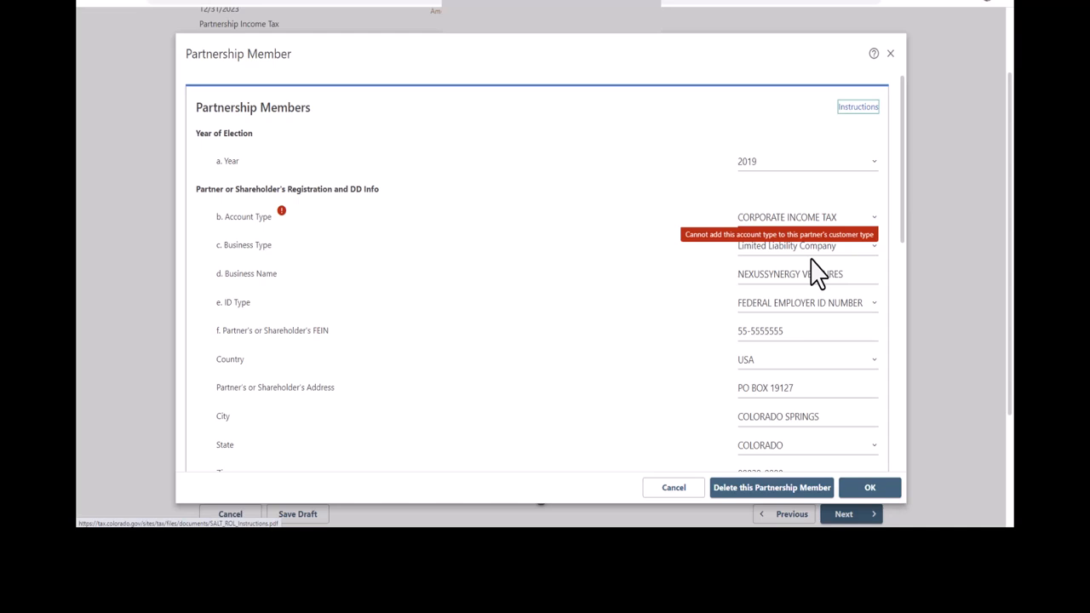
{"action": "left_click", "coordinate": [878, 224]}
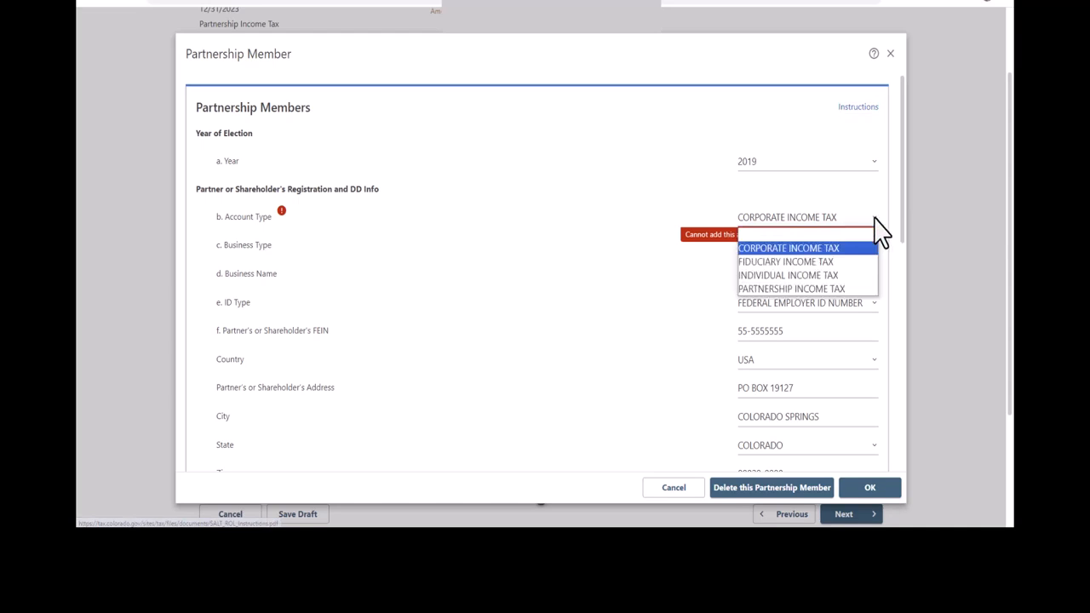
{"action": "left_click", "coordinate": [852, 290]}
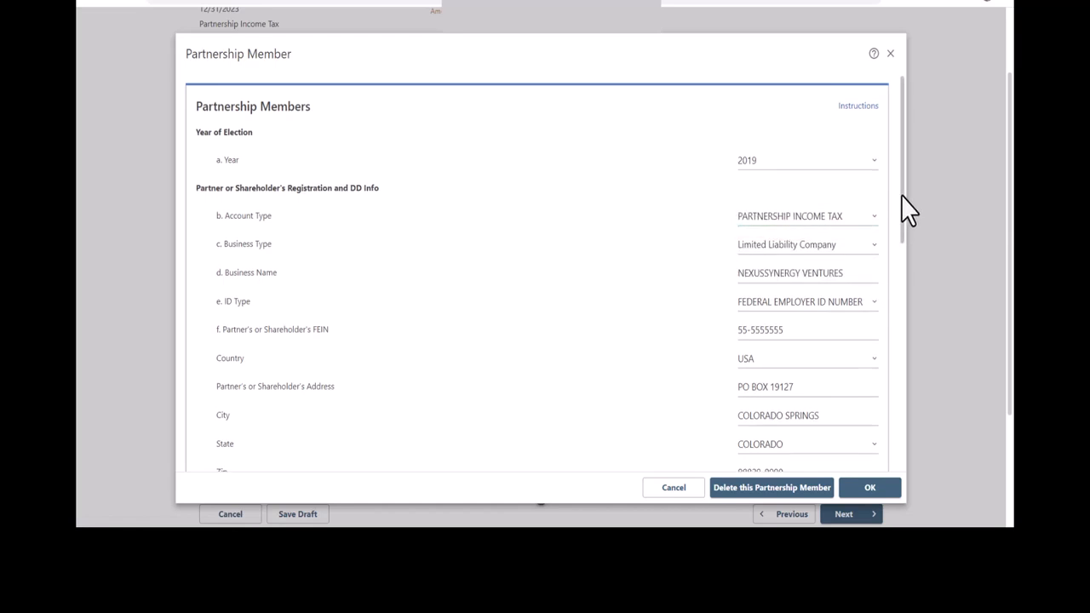
{"action": "scroll", "coordinate": [906, 212], "scroll_direction": "down", "scroll_amount": 3}
{"action": "left_click_drag", "start_coordinate": [907, 231], "coordinate": [916, 436]}
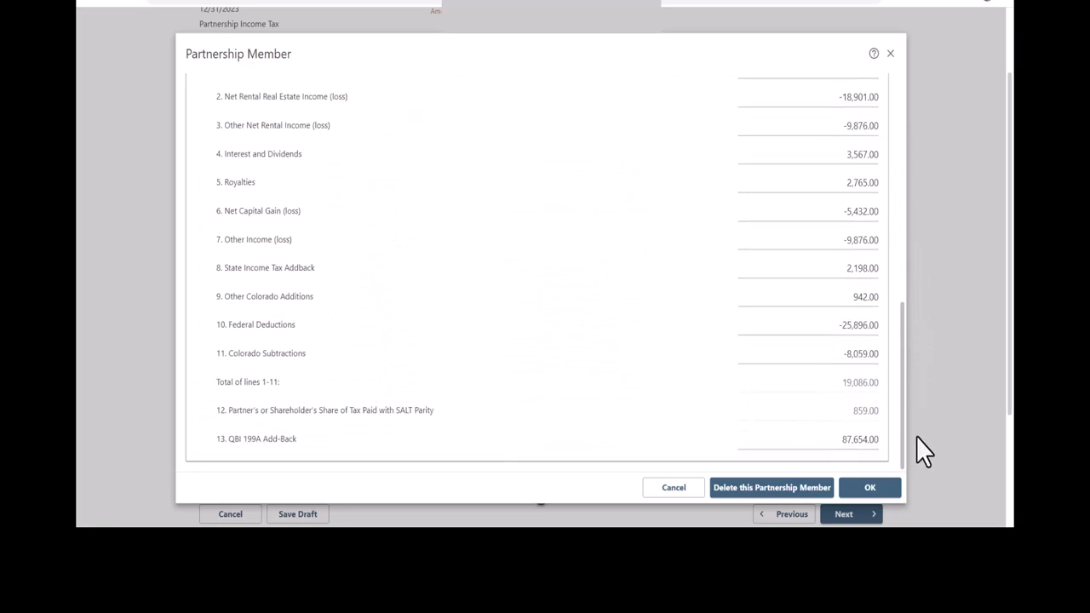
{"action": "left_click", "coordinate": [890, 491]}
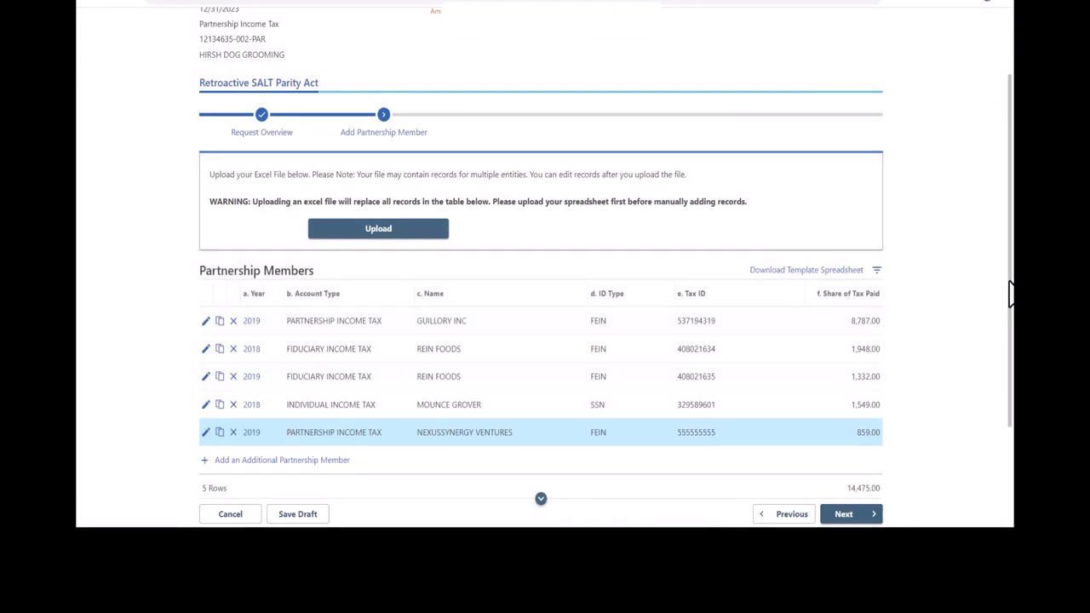
{"action": "scroll", "coordinate": [1010, 294], "scroll_direction": "down", "scroll_amount": 2}
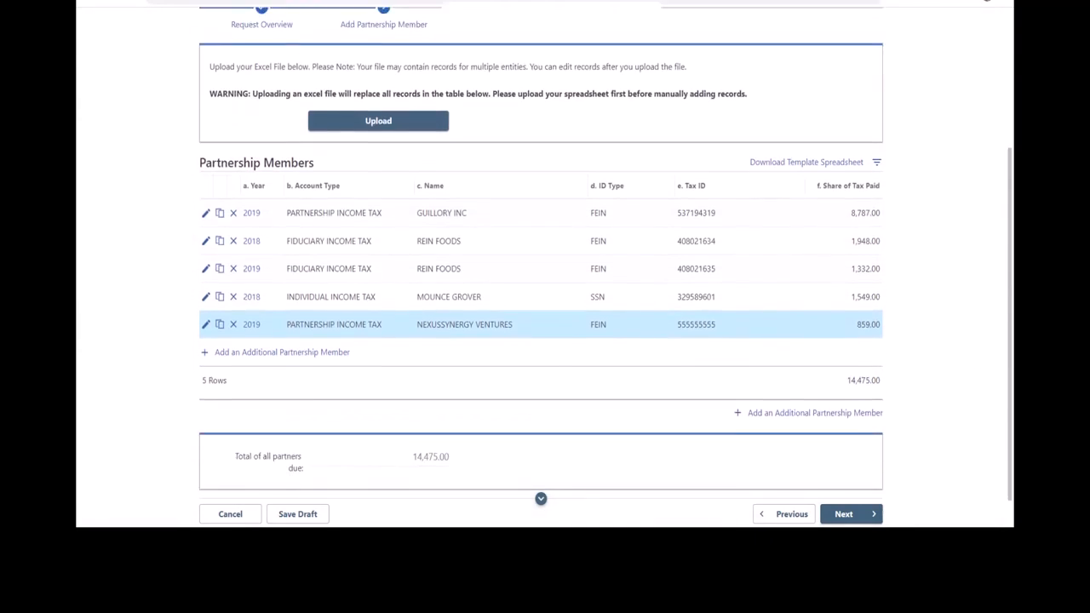
{"action": "left_click_drag", "start_coordinate": [1011, 374], "coordinate": [1010, 403]}
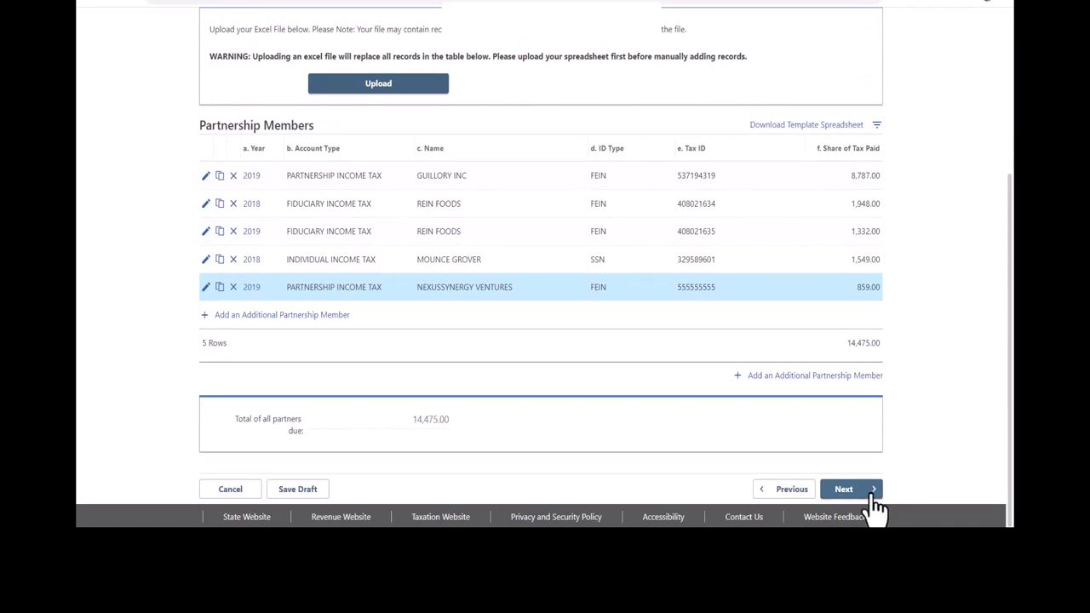
- On the Payment step, answer No to making a payment and continue to the confirmation notice
{"action": "left_click", "coordinate": [874, 500]}
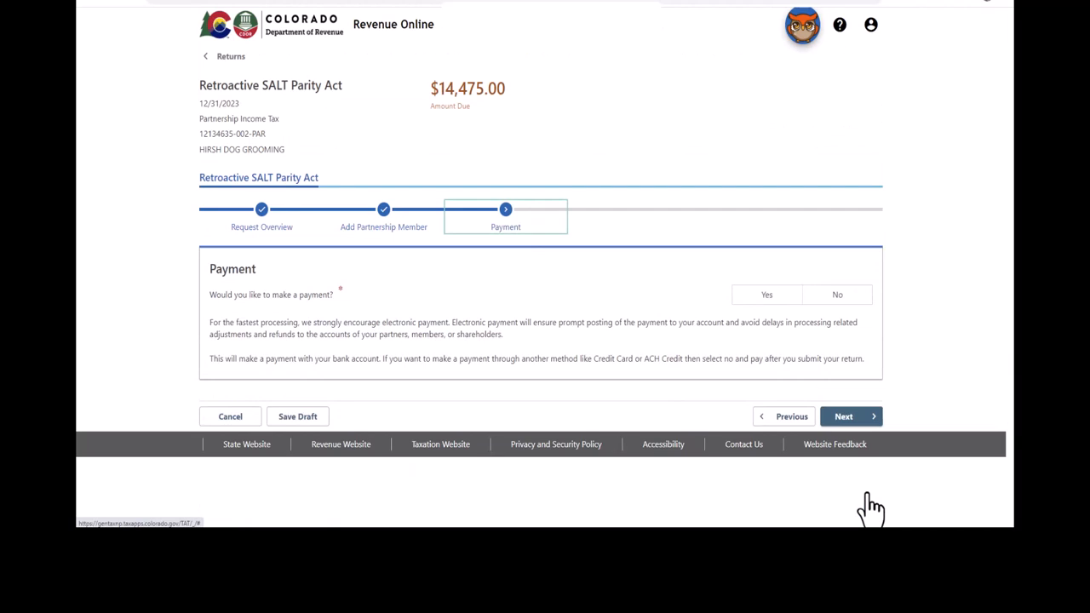
{"action": "left_click", "coordinate": [842, 299]}
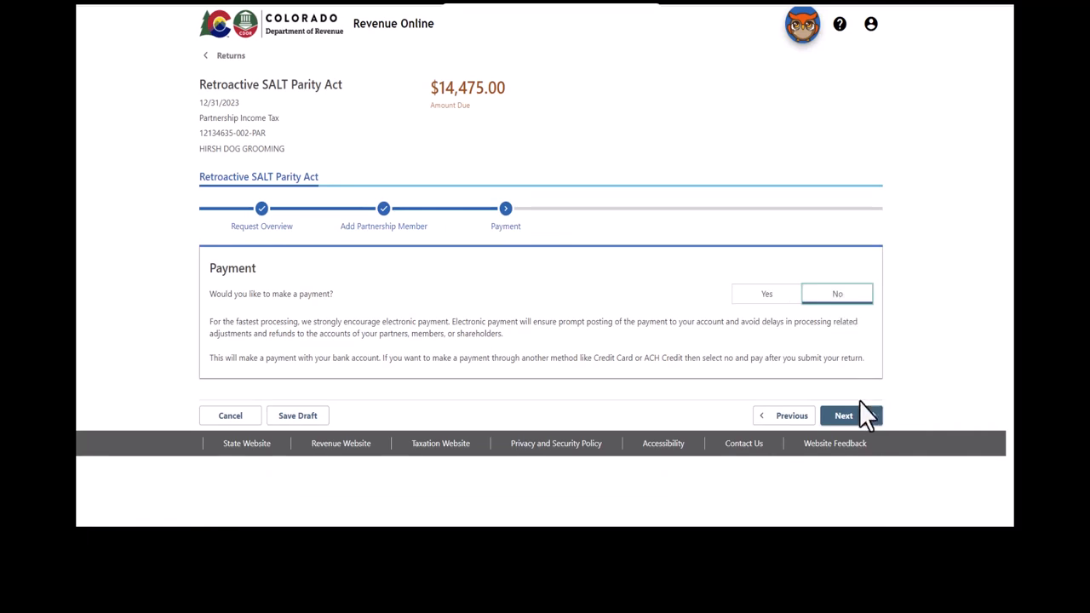
{"action": "left_click", "coordinate": [861, 420]}
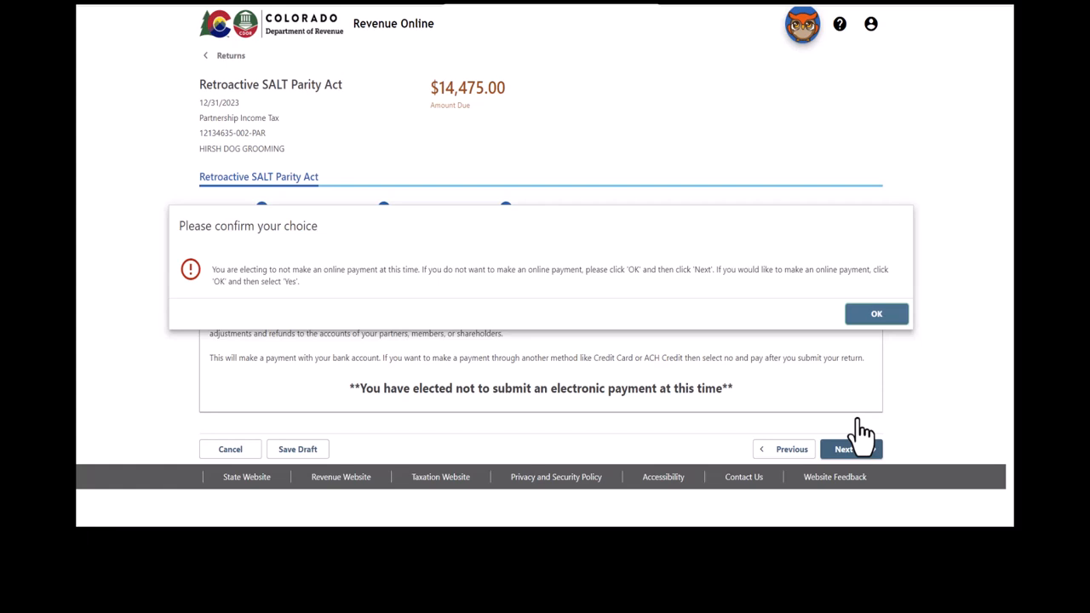
- Dismiss the prompt, choose to make a payment now, and pick a checking account
{"action": "left_click", "coordinate": [877, 313]}
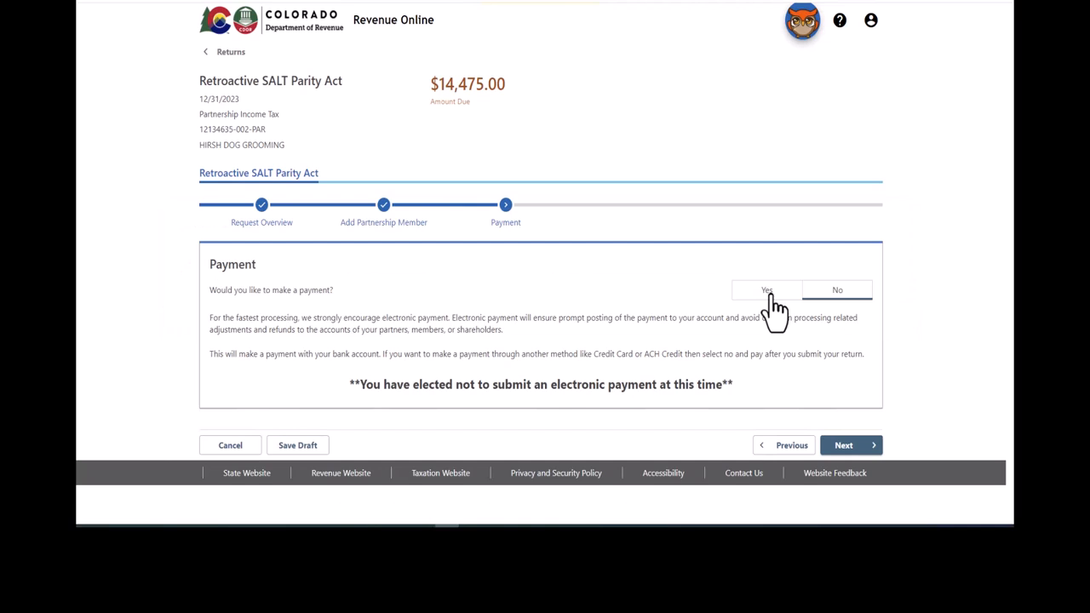
{"action": "left_click", "coordinate": [769, 292]}
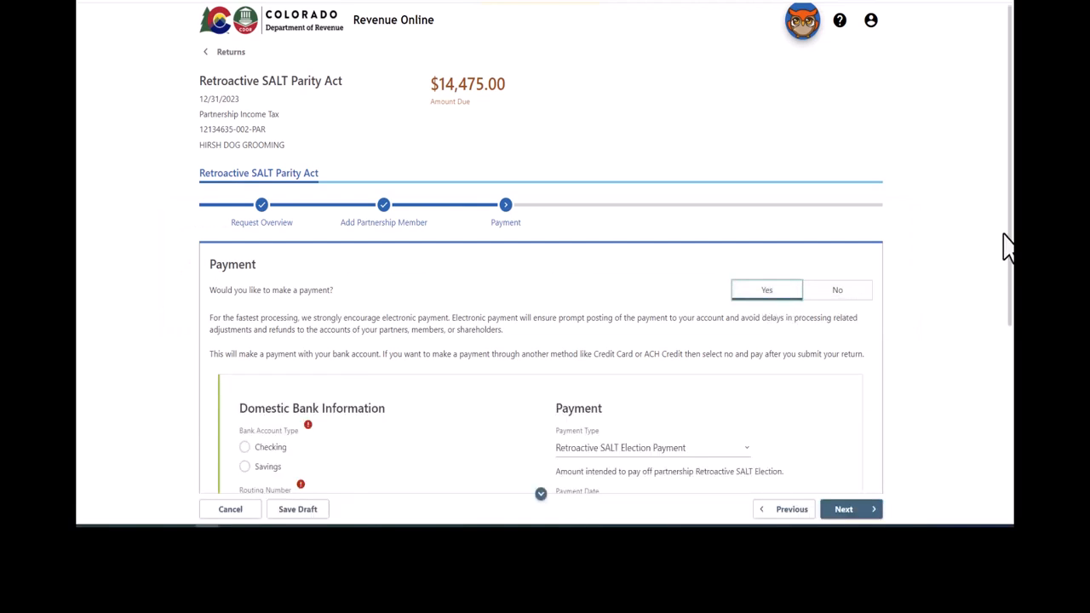
{"action": "left_click_drag", "start_coordinate": [1010, 243], "coordinate": [1012, 423]}
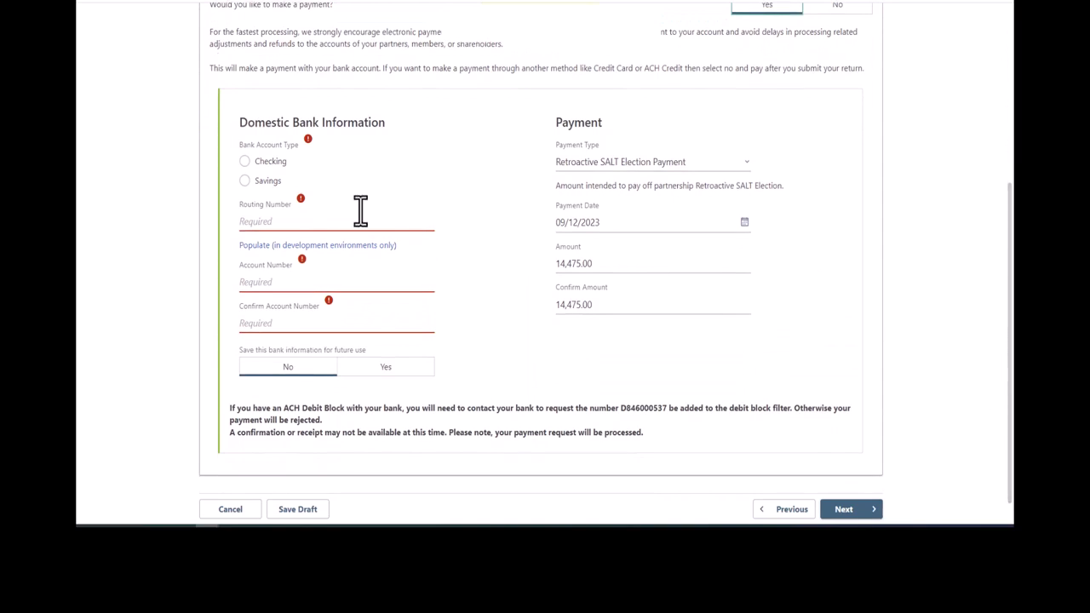
{"action": "left_click", "coordinate": [245, 162]}
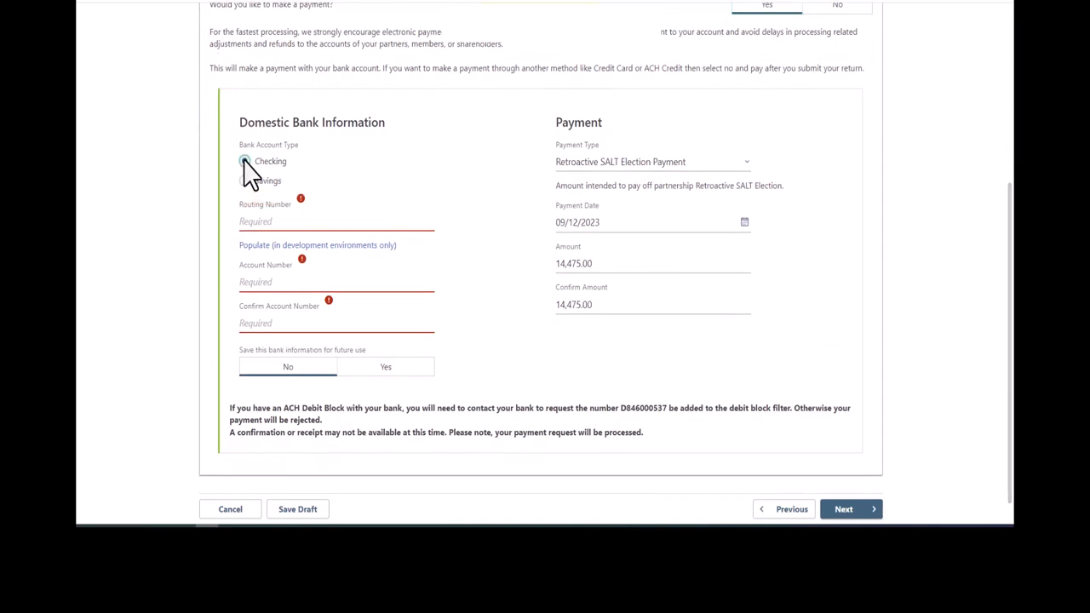
- Populate the test routing number and bank, then enter and confirm the bank account number
{"action": "left_click", "coordinate": [257, 221]}
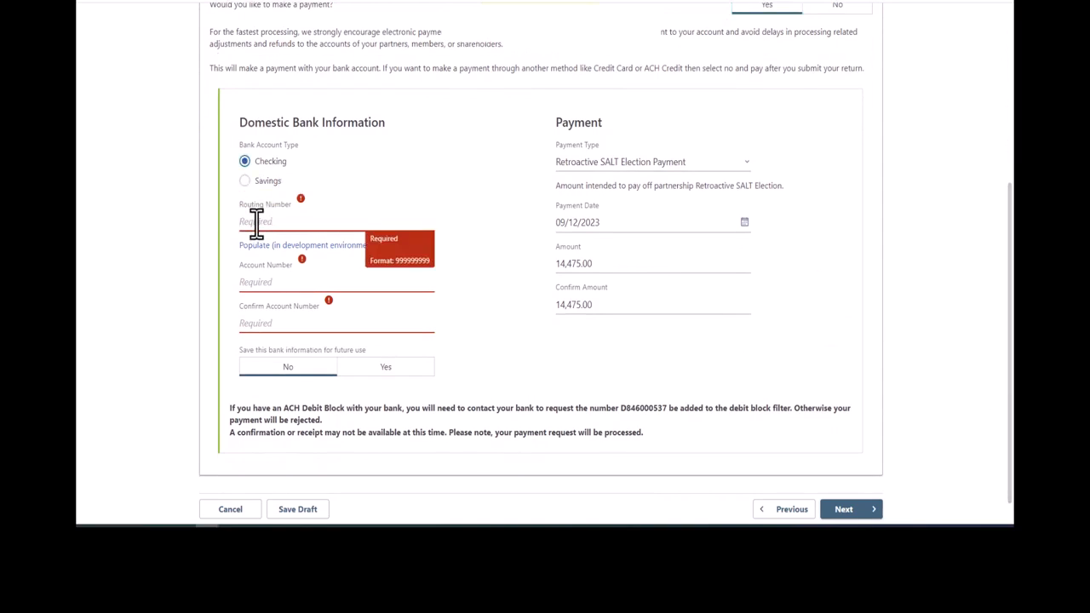
{"action": "left_click", "coordinate": [261, 245]}
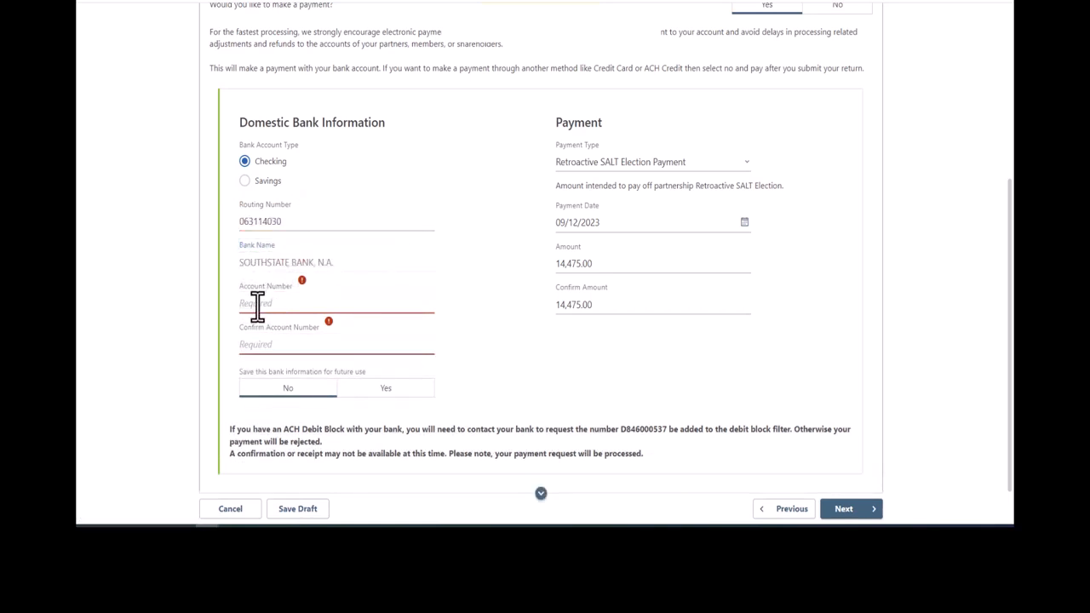
{"action": "left_click", "coordinate": [258, 305]}
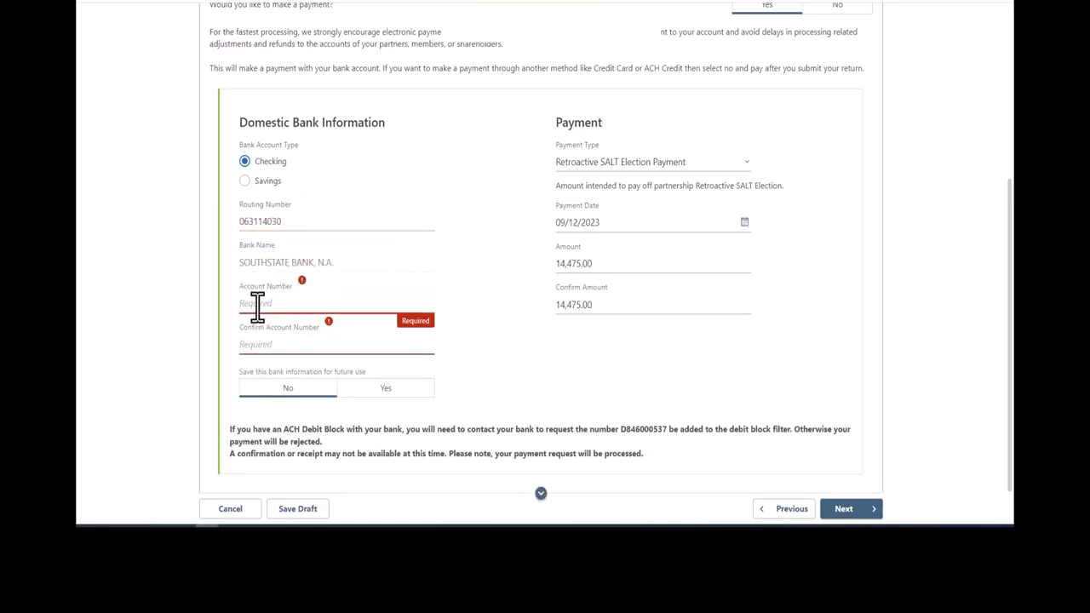
{"action": "type", "text": "123456789"}
{"action": "key", "text": "Tab"}
{"action": "type", "text": "1234"}
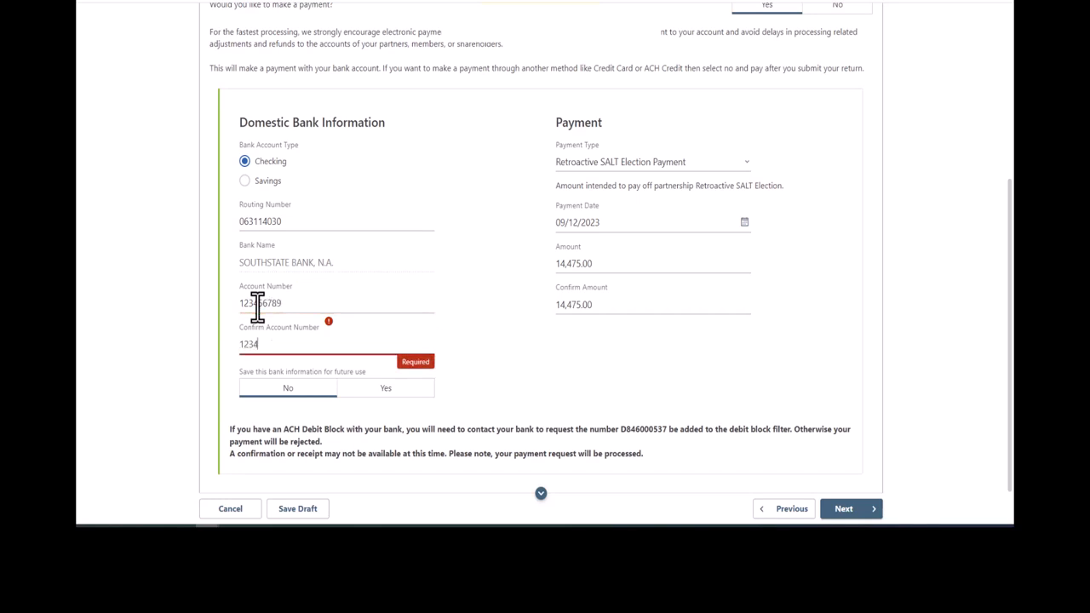
{"action": "type", "text": "56789"}
{"action": "key", "text": "Tab"}
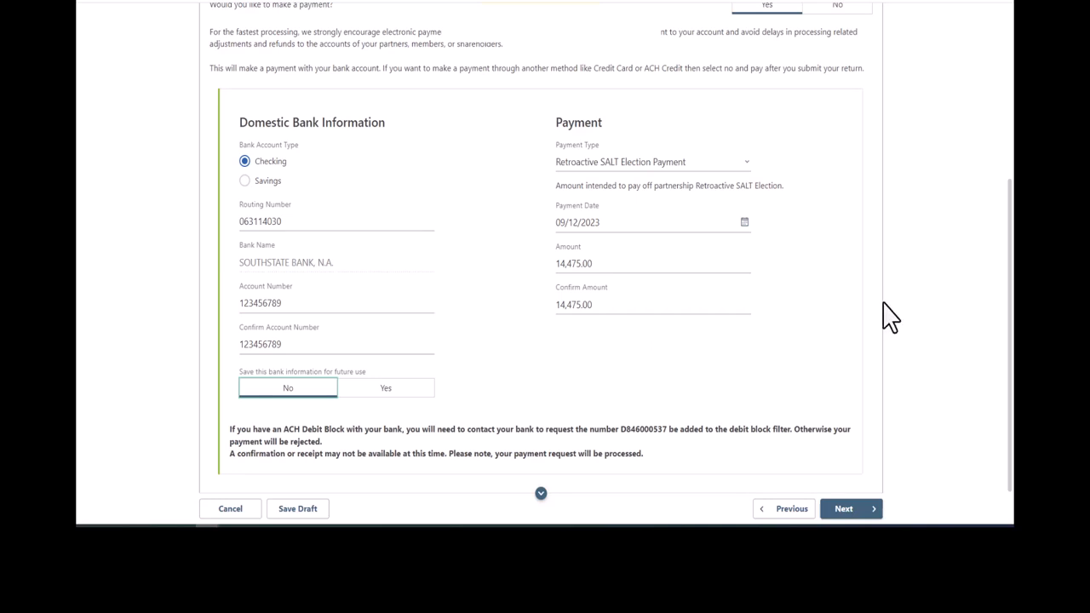
- Check the payment type options, leaving Retroactive SALT Election Payment selected
{"action": "left_click", "coordinate": [748, 163]}
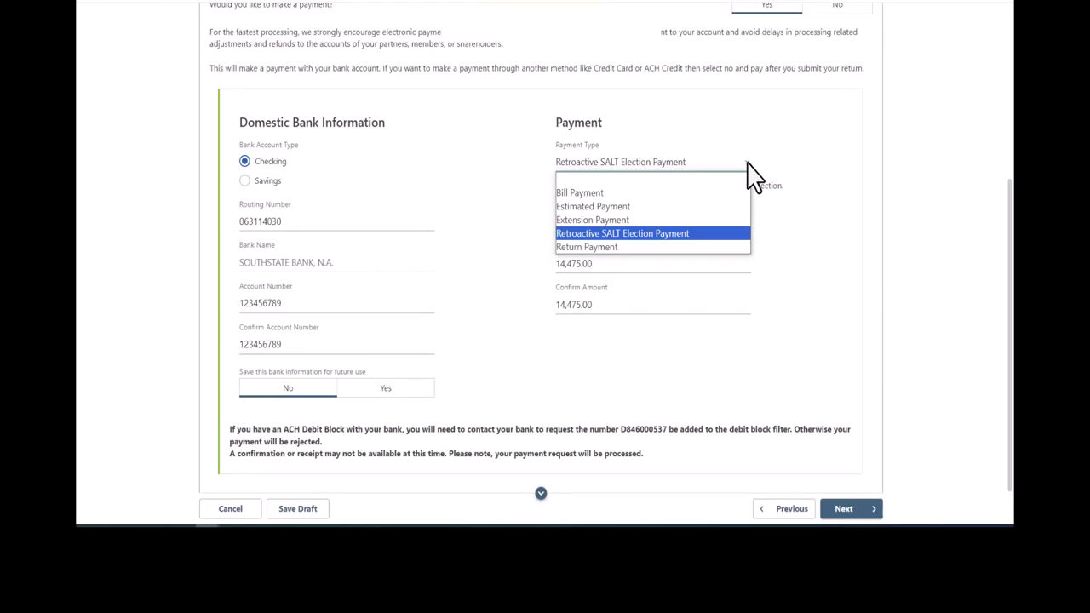
{"action": "left_click", "coordinate": [811, 165]}
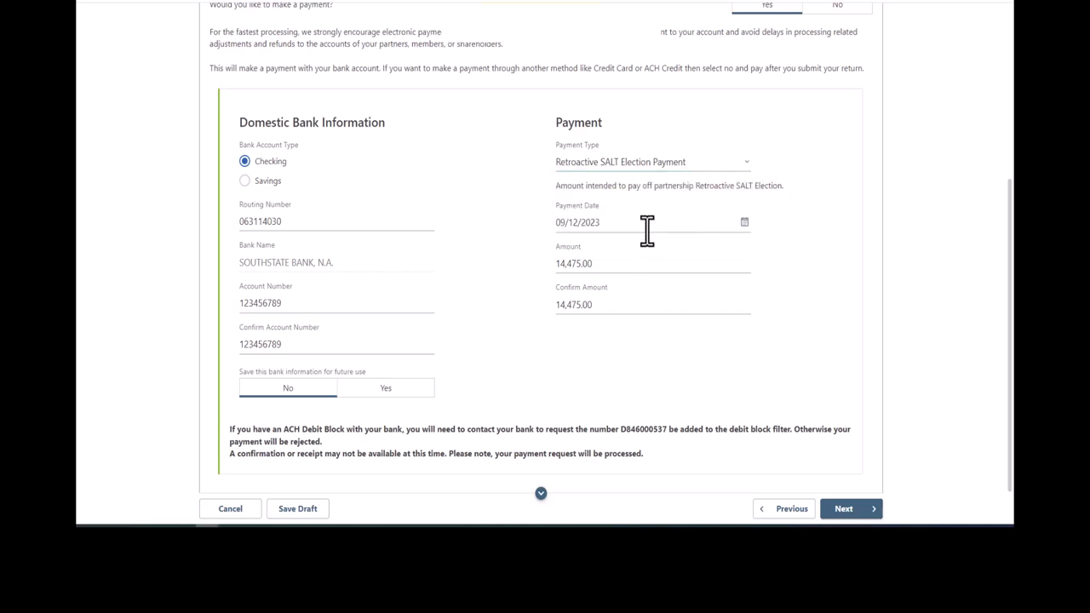
{"action": "left_click_drag", "start_coordinate": [1010, 237], "coordinate": [1006, 296]}
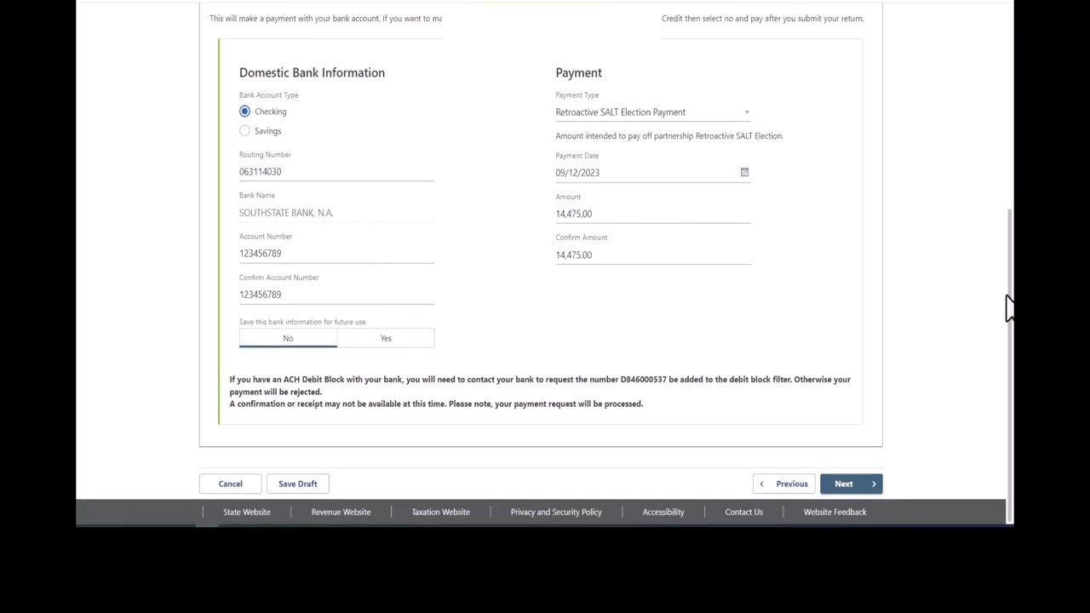
- Continue to the Summary and accept the partners' mailing-address and terms-and-conditions statements
{"action": "left_click", "coordinate": [862, 484]}
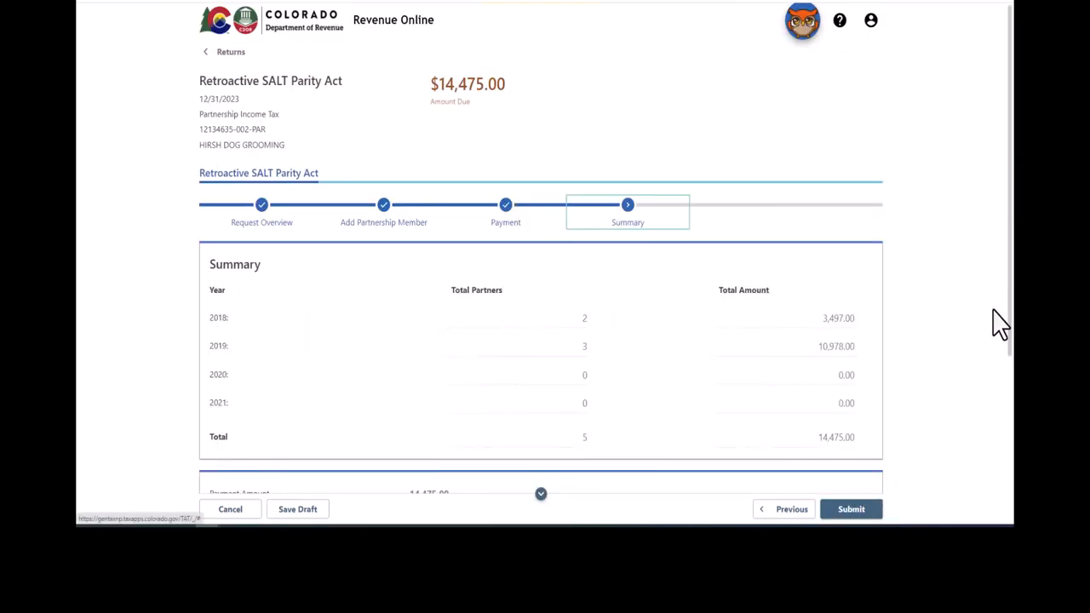
{"action": "left_click_drag", "start_coordinate": [1010, 255], "coordinate": [1010, 431]}
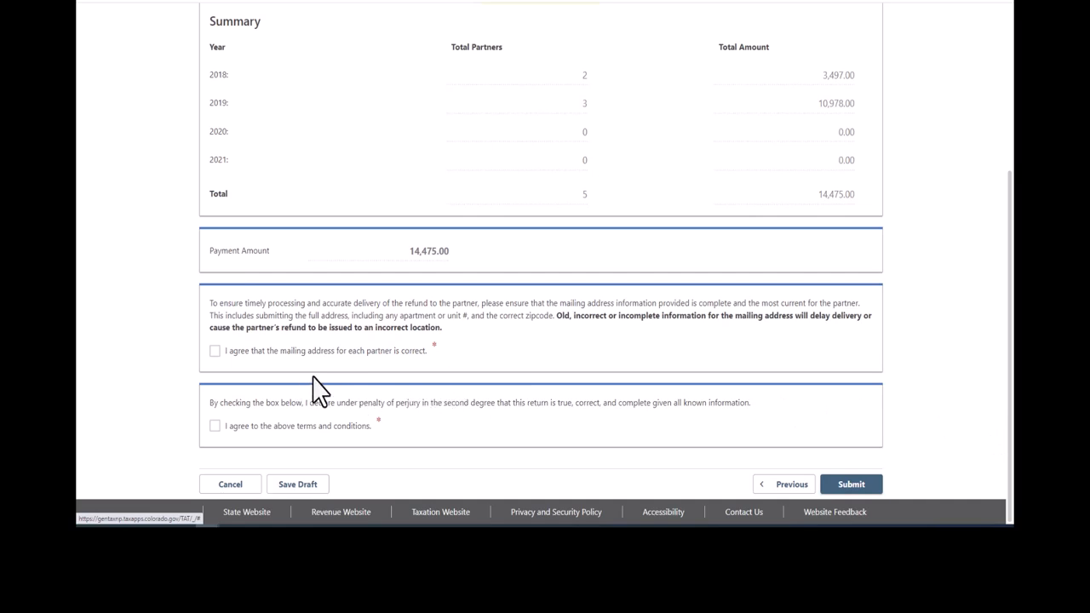
{"action": "left_click", "coordinate": [215, 352]}
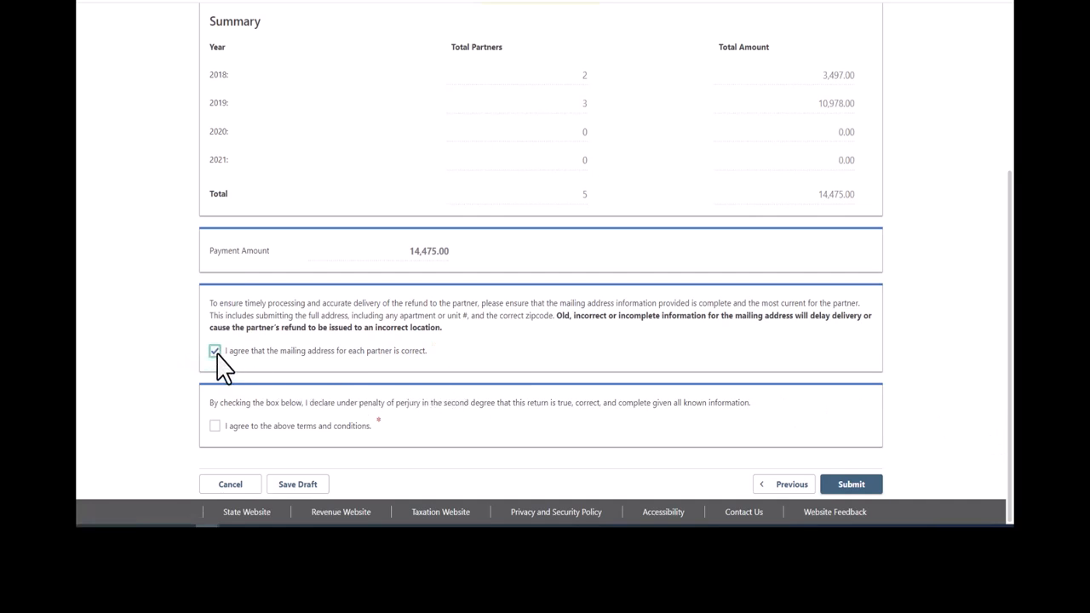
{"action": "left_click", "coordinate": [216, 427]}
- Submit the return, confirming with the account password
{"action": "left_click", "coordinate": [851, 492]}
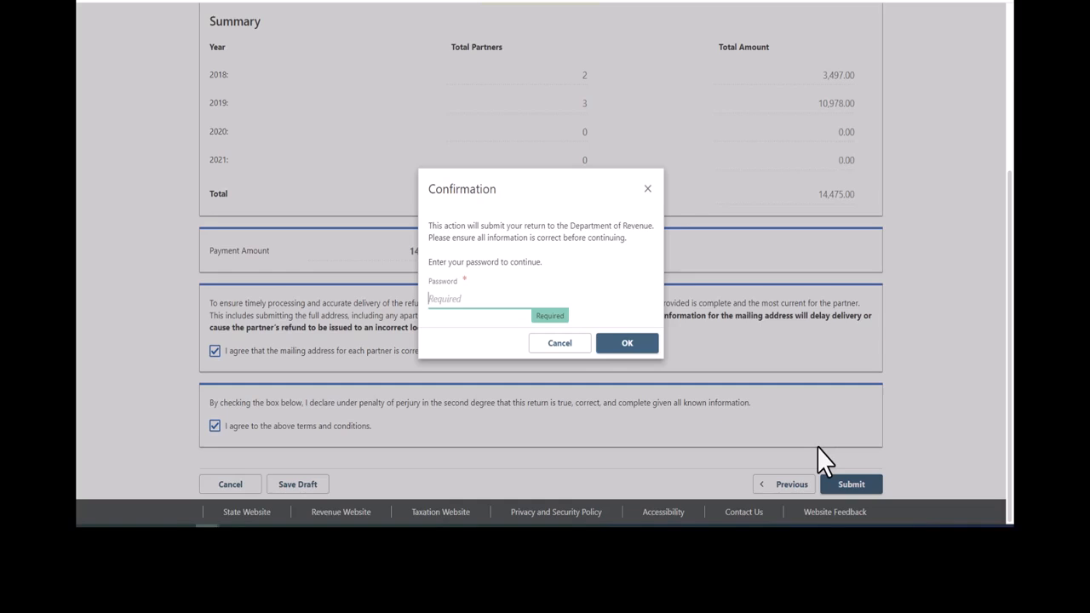
{"action": "type", "text": "**********"}
{"action": "left_click", "coordinate": [638, 344]}
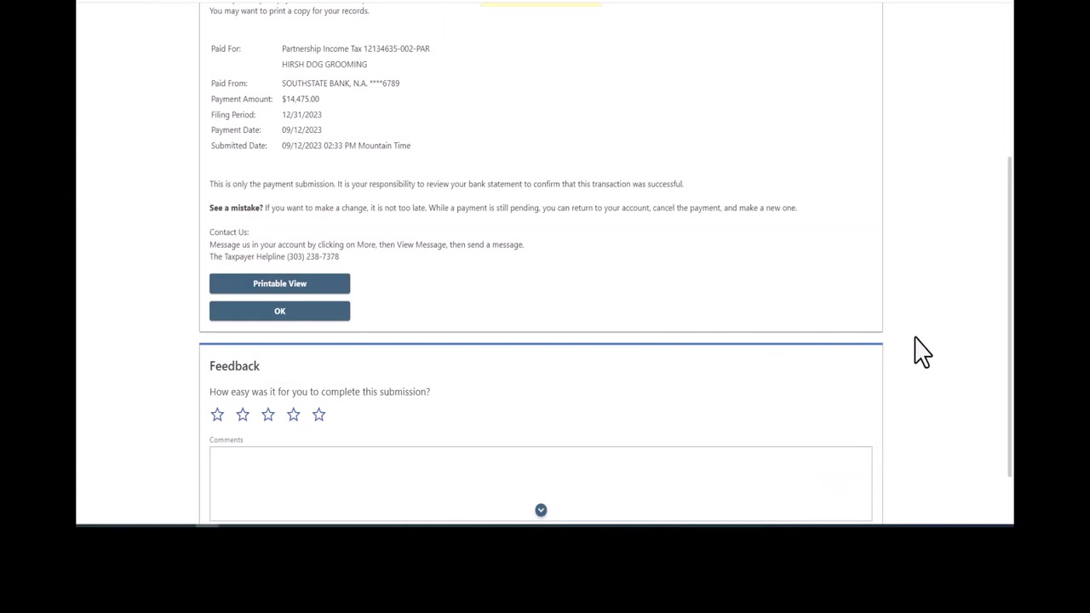
- Read the confirmation number and the $14,475.00 payment details on the Confirmation page
{"action": "left_click_drag", "start_coordinate": [1010, 335], "coordinate": [1011, 171]}
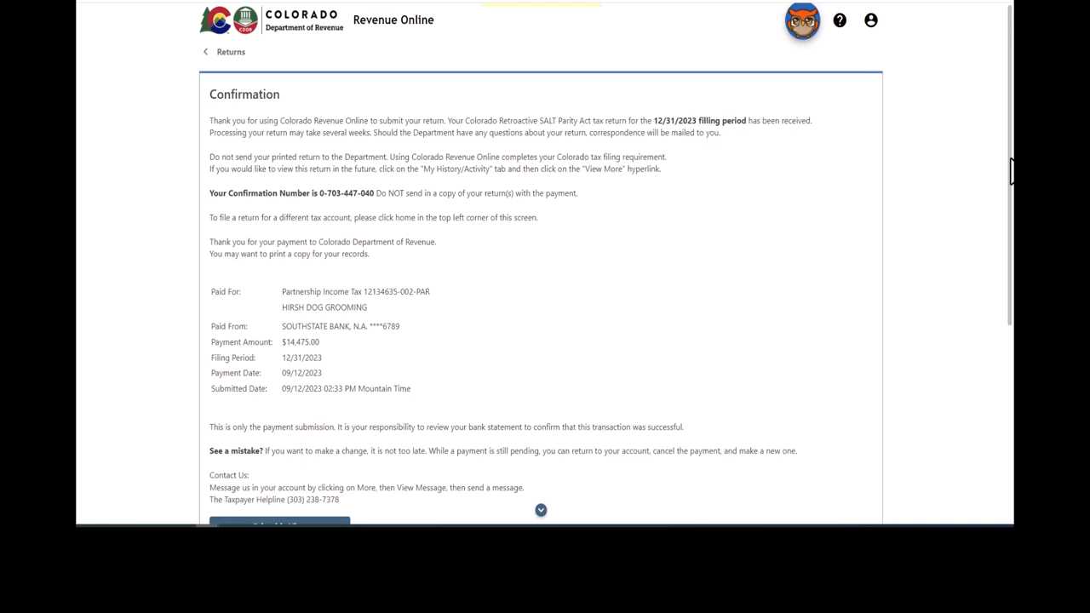
{"action": "scroll", "coordinate": [1012, 171], "scroll_direction": "down", "scroll_amount": 3}
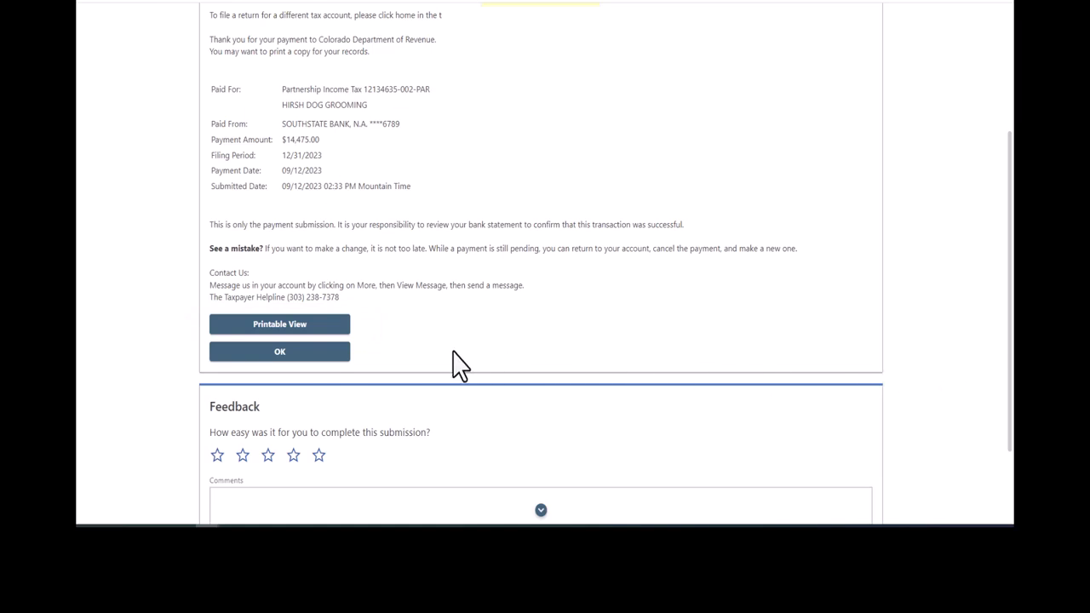
- Leave the confirmation and view the 12/31/2023 Retroactive Salt Parity Act Return request
{"action": "left_click", "coordinate": [326, 356]}
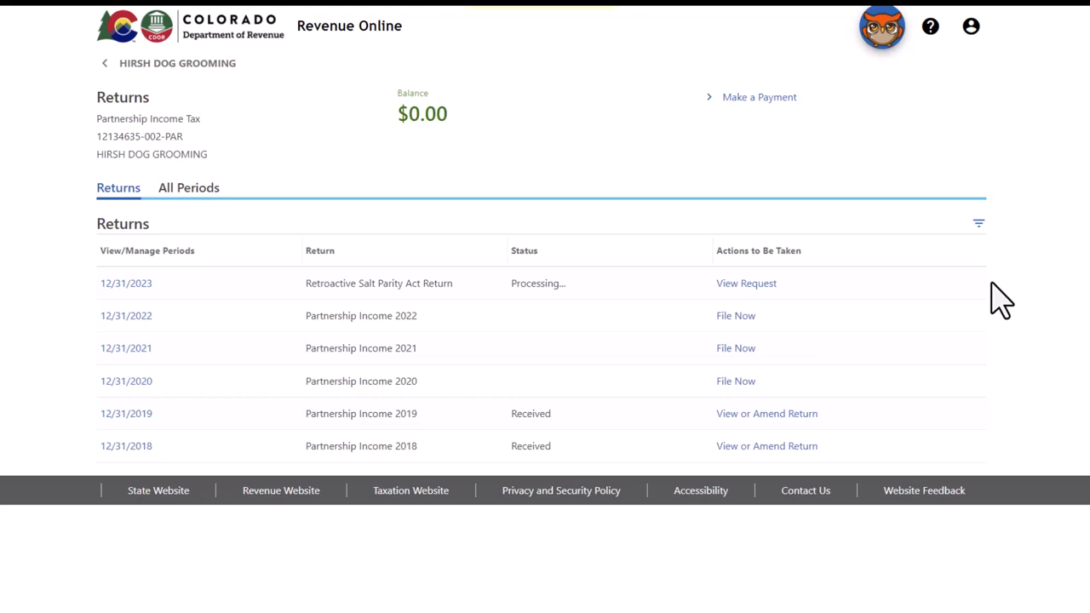
{"action": "left_click", "coordinate": [771, 287]}
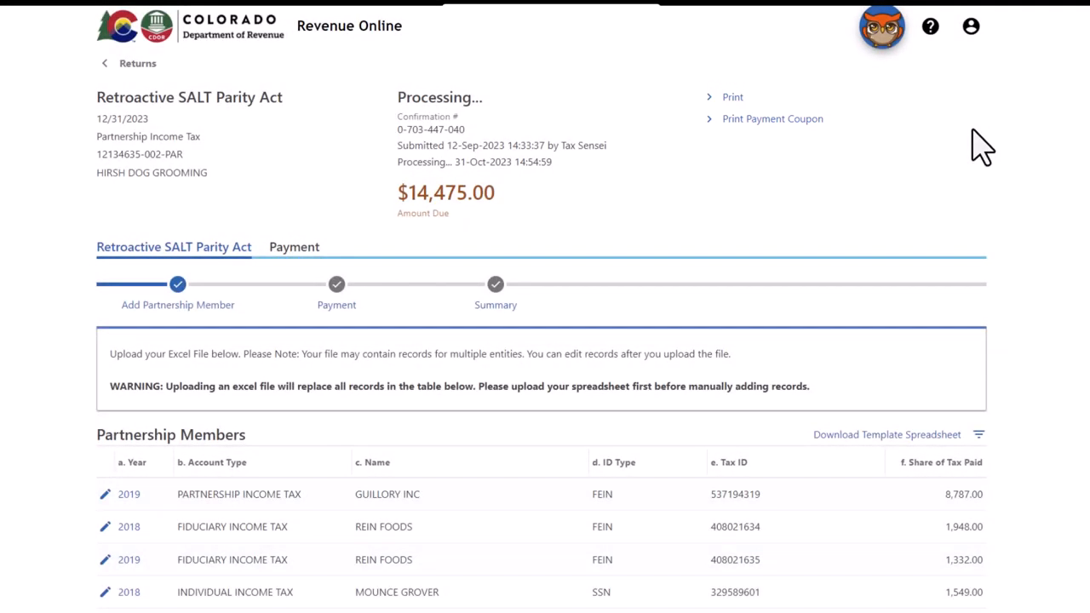
- Open the printable payment coupon and scroll through the 31-Dec-2023 Tax Payment Voucher PDF
{"action": "left_click", "coordinate": [791, 126]}
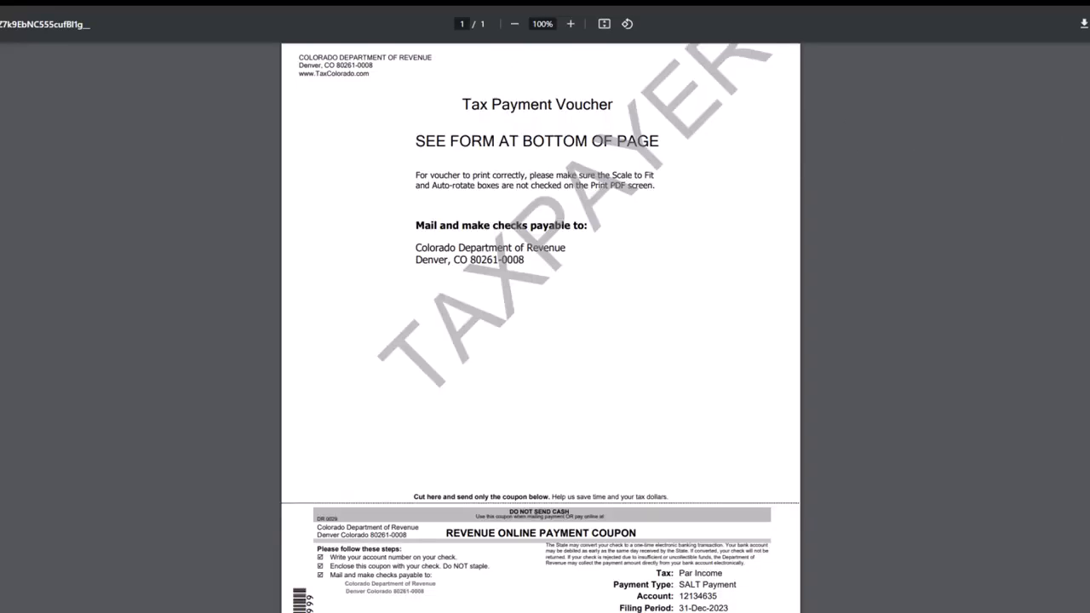
{"action": "scroll", "coordinate": [540, 327], "scroll_direction": "down", "scroll_amount": 1}
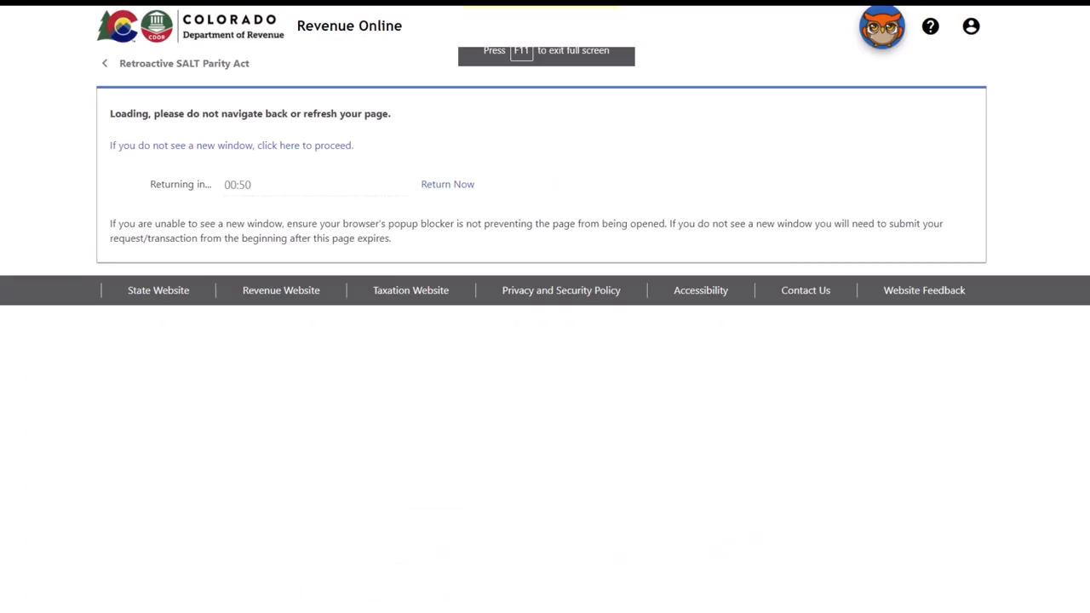
- Return to the account's returns and payments list, then advance to the closing Thank You slide
{"action": "left_click", "coordinate": [447, 185]}
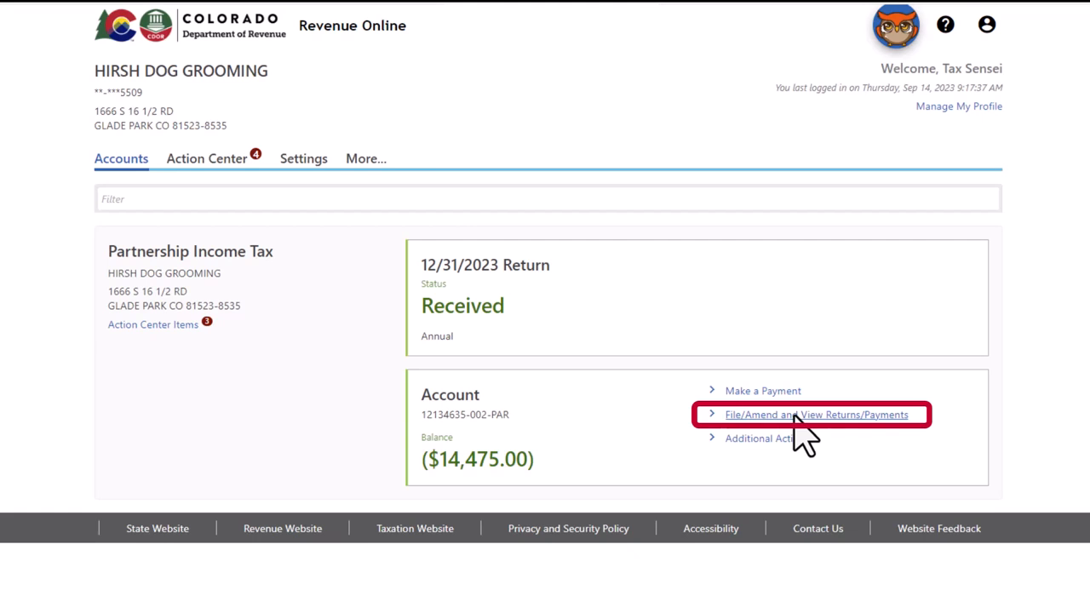
{"action": "left_click", "coordinate": [794, 416]}
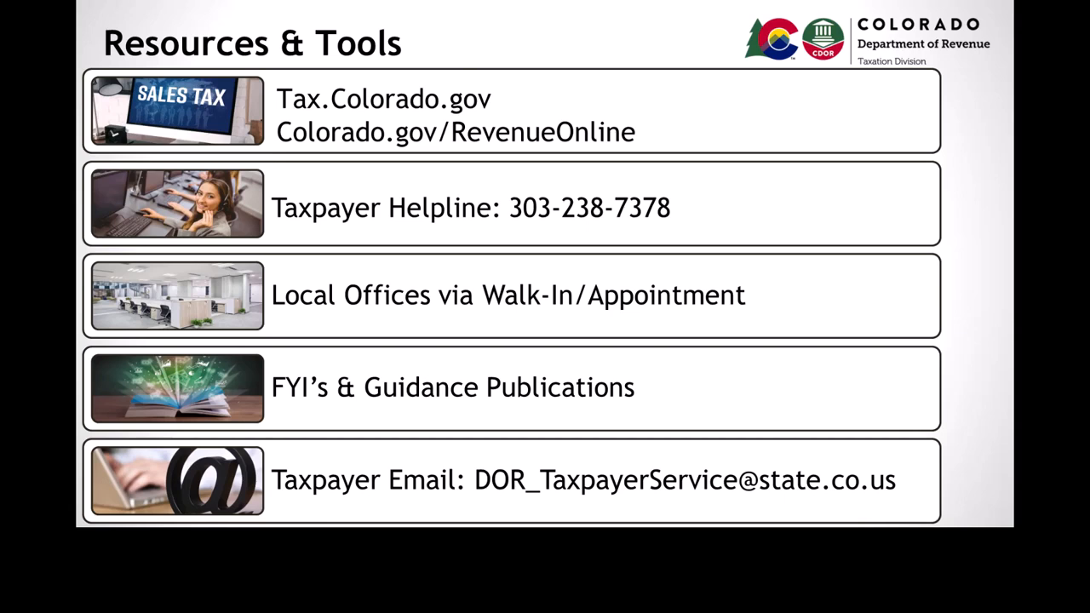
{"action": "key", "text": "Right"}
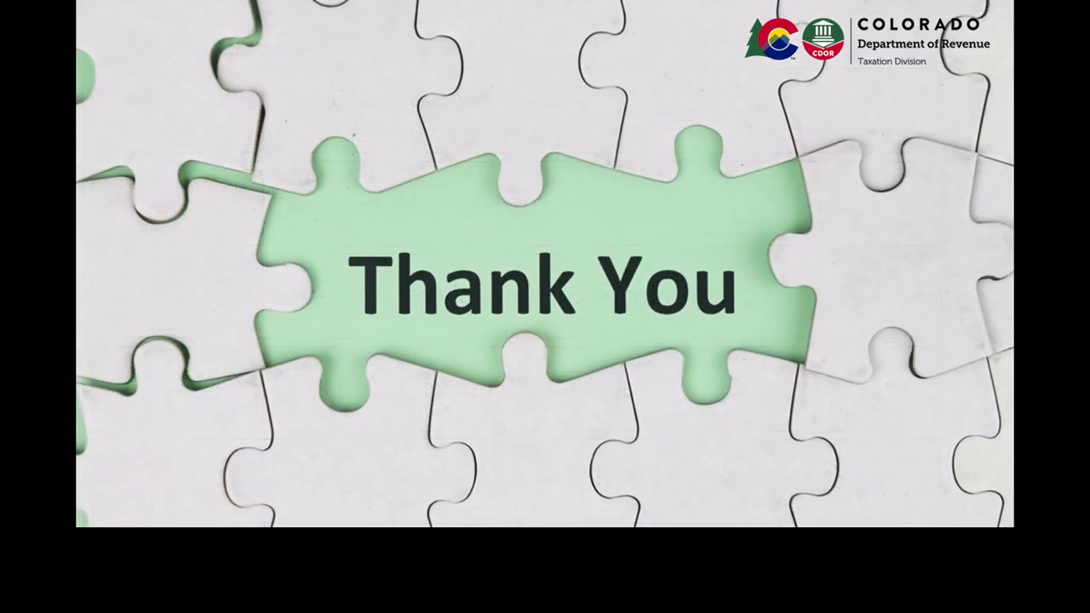